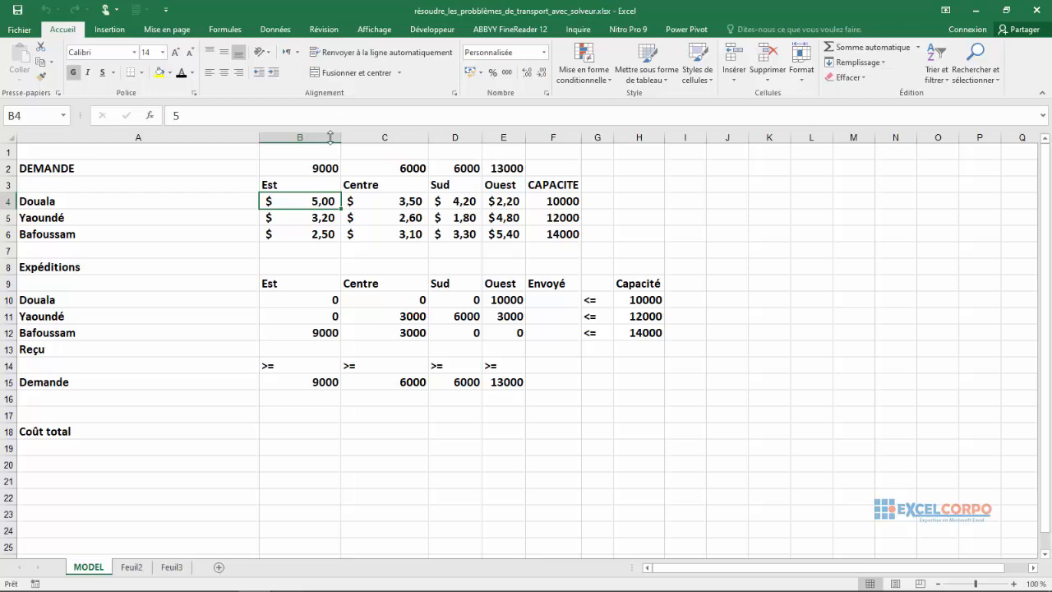
# Review the supply cities in A4:A6 and the destination regions in B3:E3 of the cost table.
pyautogui.click(116, 205)
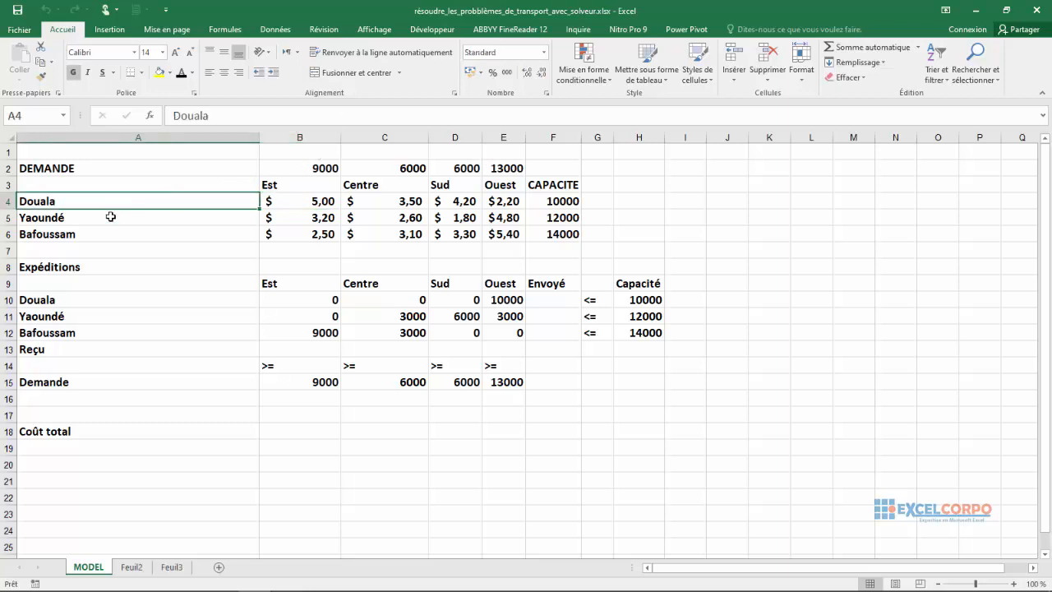
pyautogui.click(109, 217)
pyautogui.click(99, 234)
pyautogui.click(296, 186)
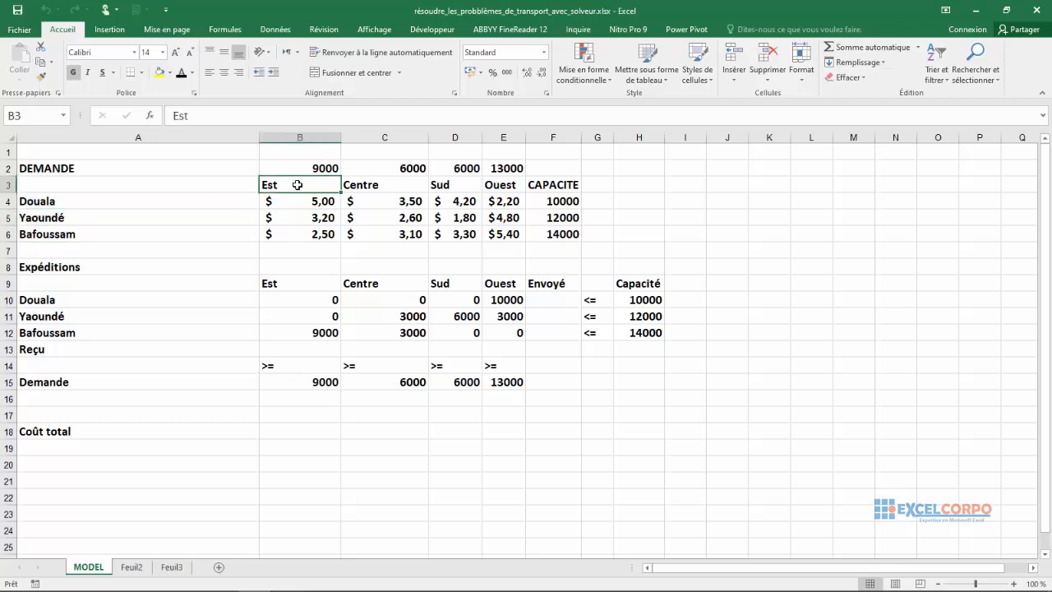
pyautogui.click(370, 179)
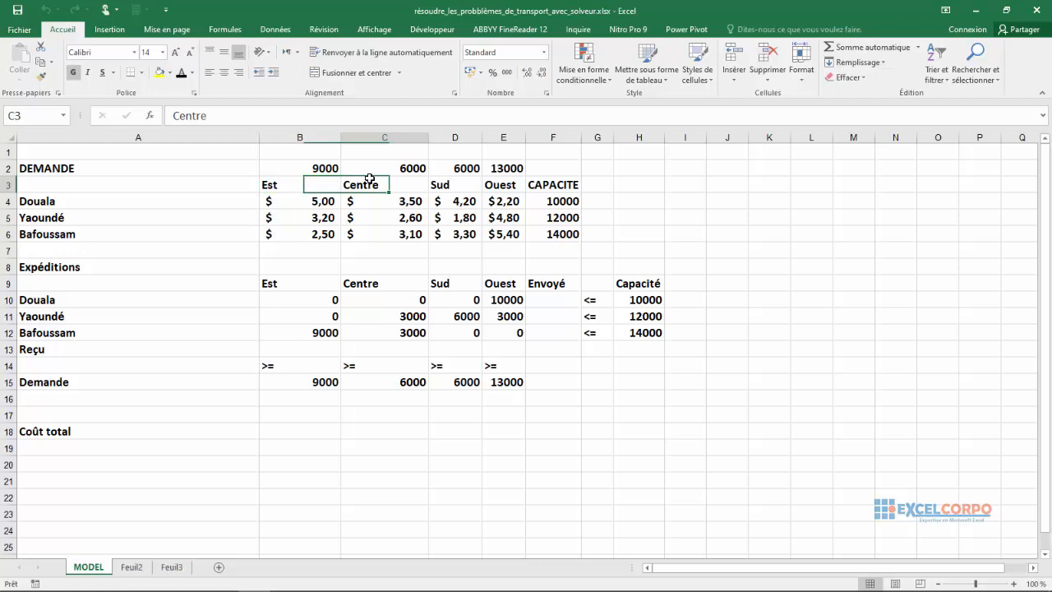
pyautogui.click(436, 181)
pyautogui.click(508, 185)
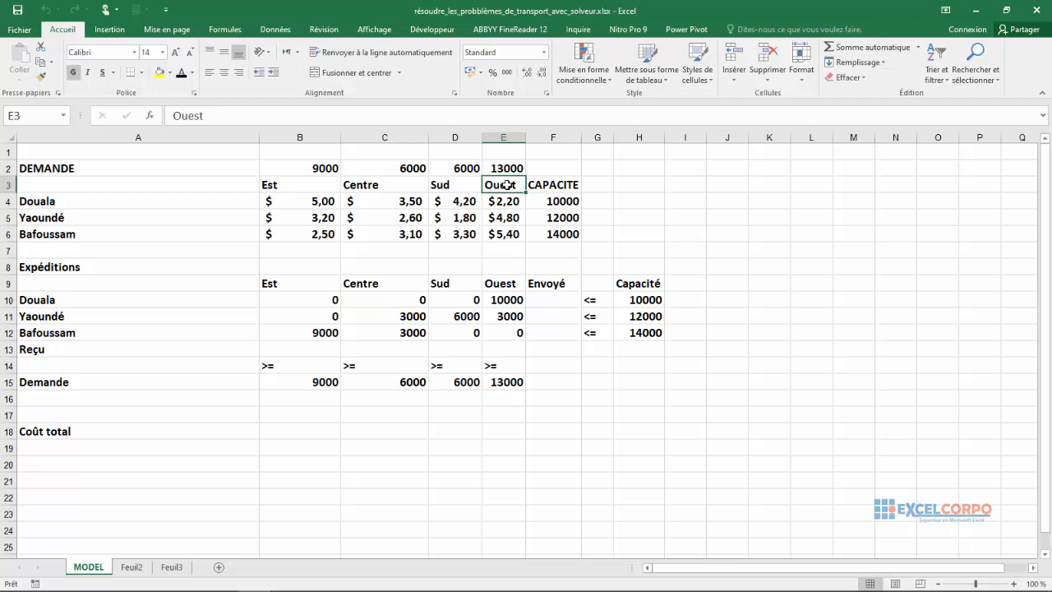
pyautogui.click(160, 205)
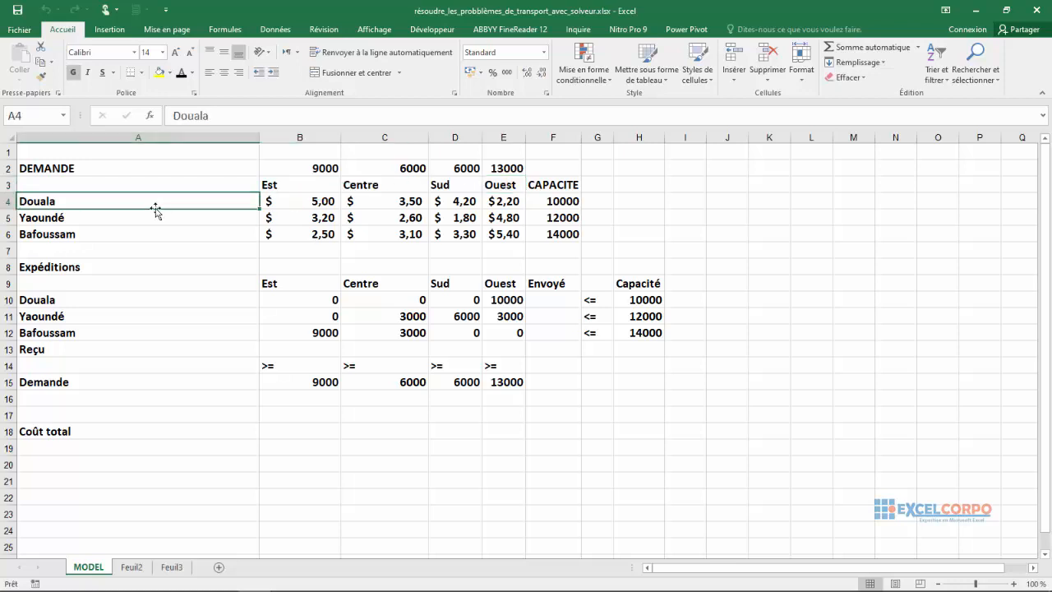
pyautogui.click(137, 217)
pyautogui.click(112, 233)
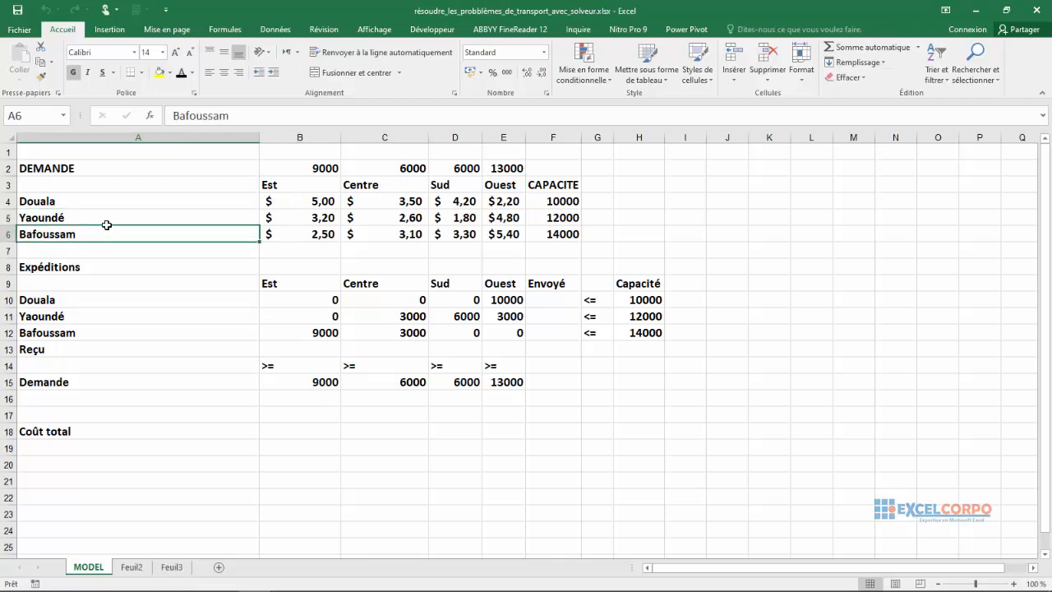
pyautogui.click(130, 200)
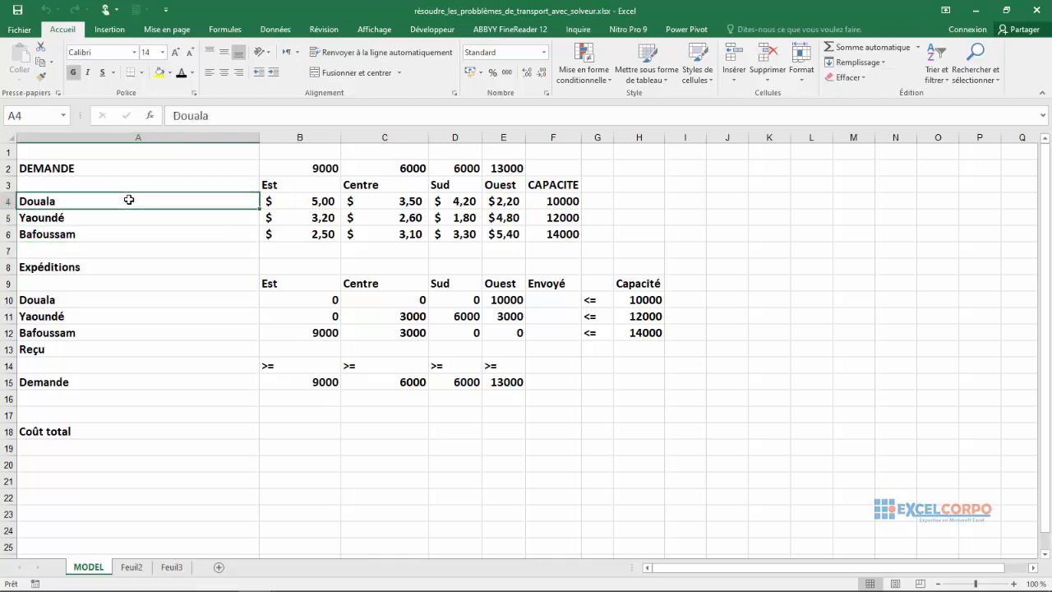
# Compare the supply capacities of Douala, Yaoundé and Bafoussam in F4:F6 with the regional demands in B2:E2.
pyautogui.click(555, 205)
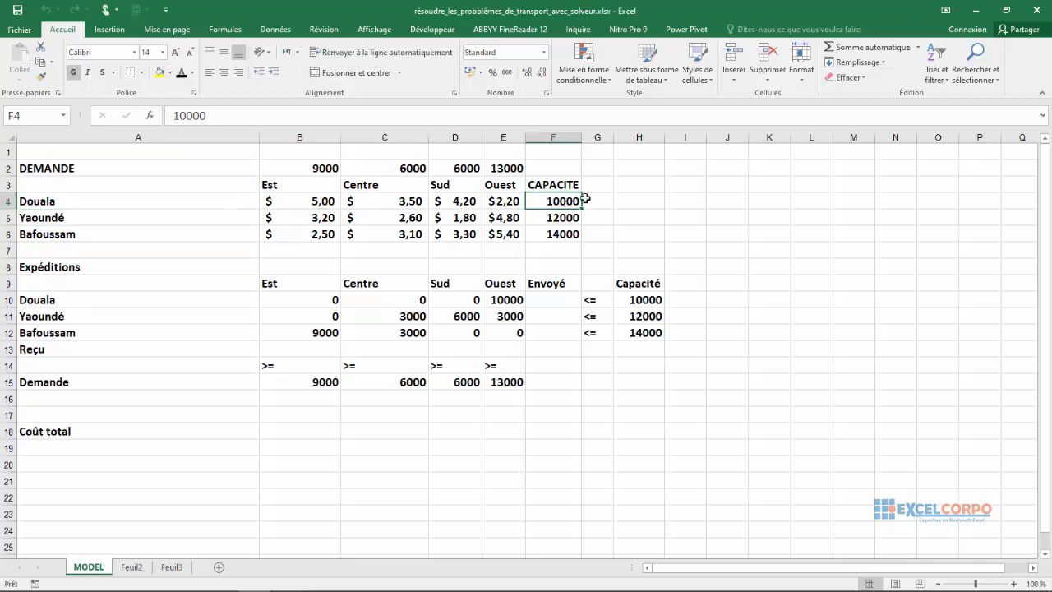
pyautogui.click(552, 228)
pyautogui.click(548, 219)
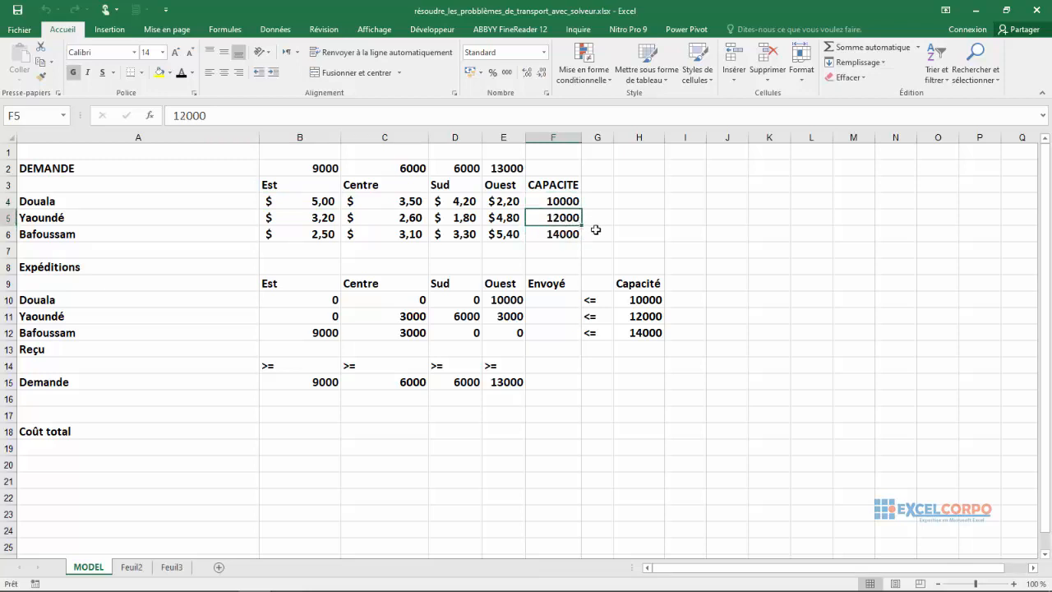
pyautogui.click(548, 234)
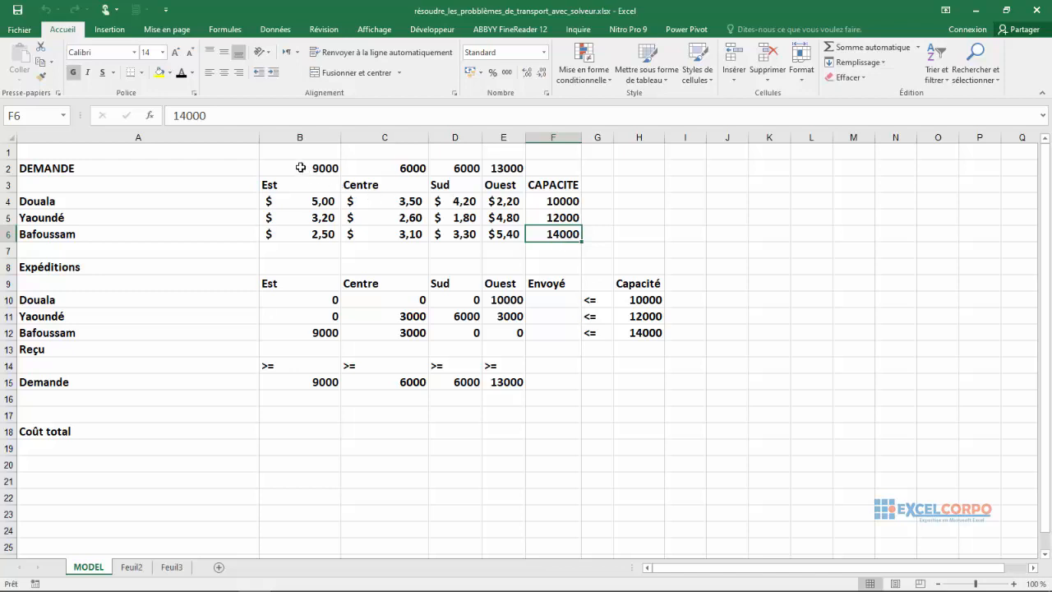
pyautogui.moveTo(298, 165); pyautogui.dragTo(509, 169)
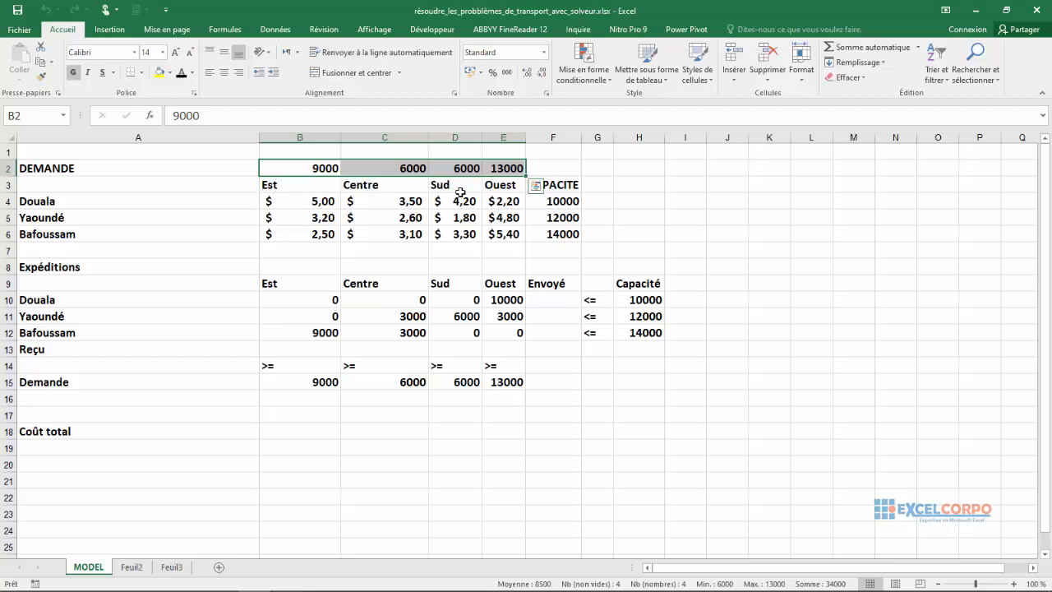
pyautogui.click(9, 200)
pyautogui.click(555, 200)
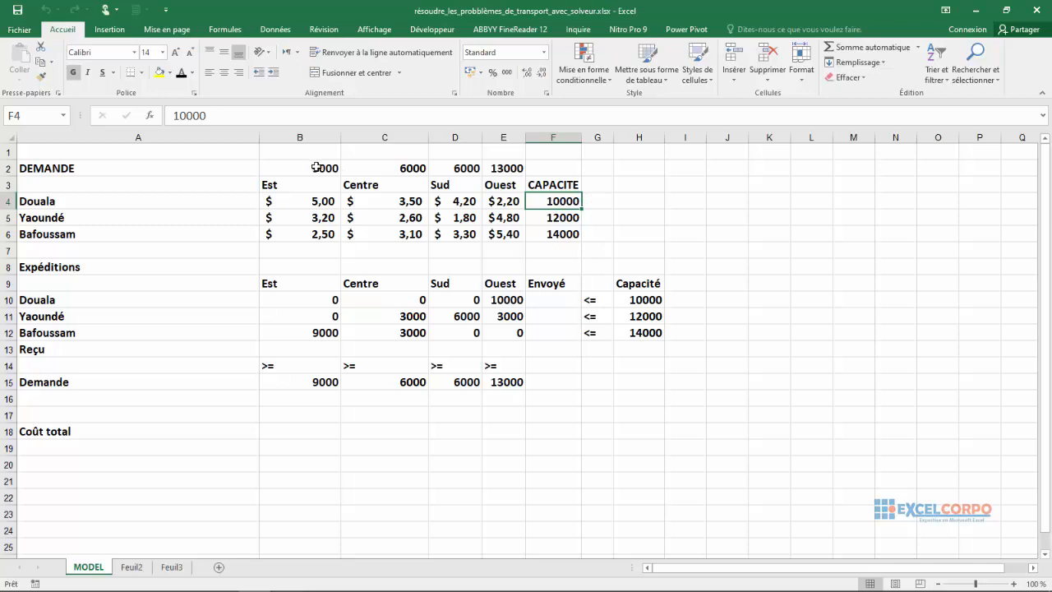
pyautogui.click(321, 169)
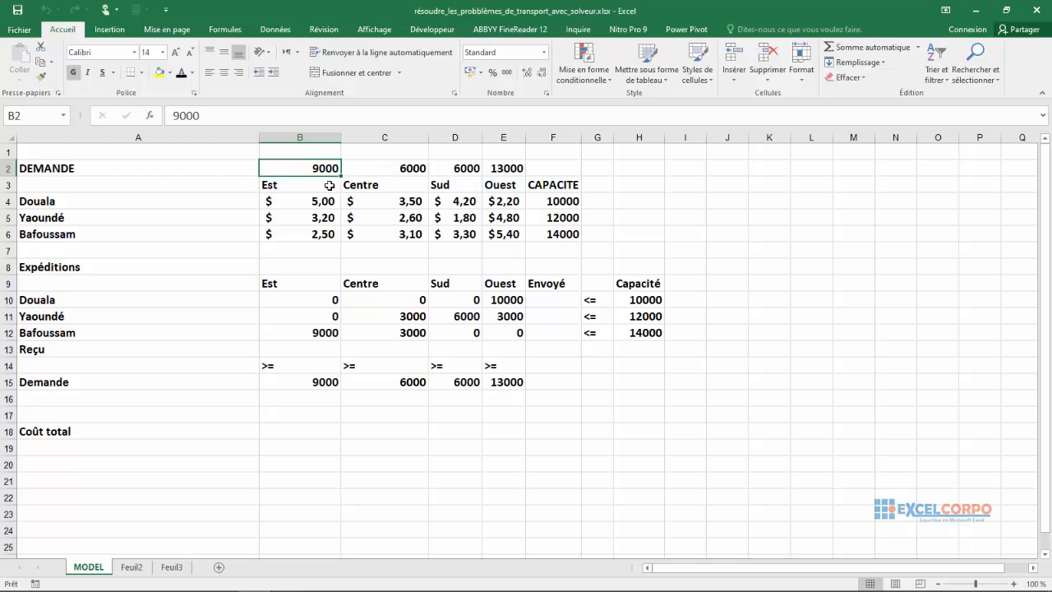
pyautogui.click(218, 215)
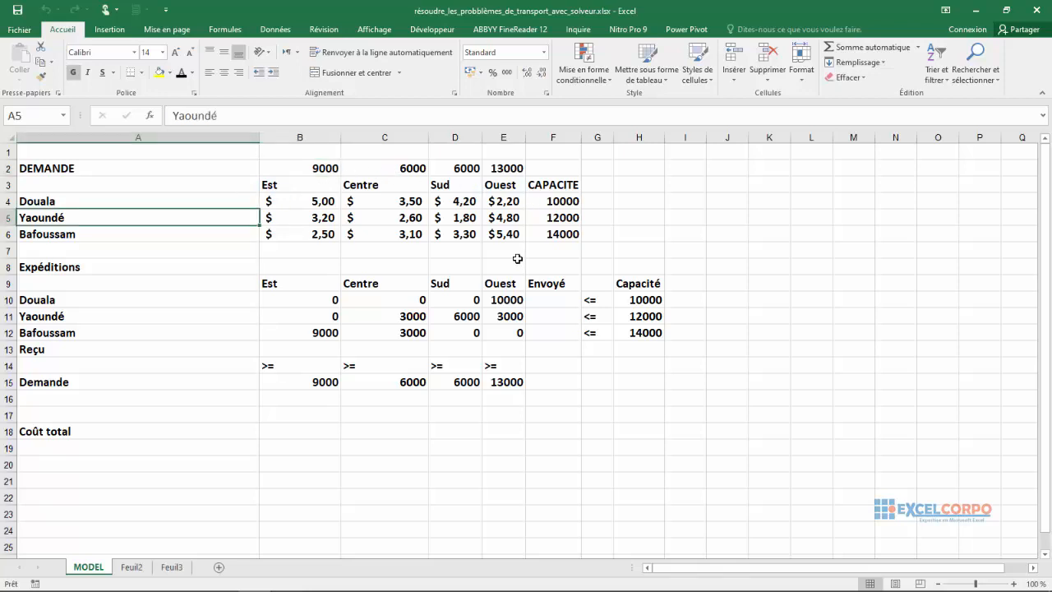
pyautogui.click(556, 217)
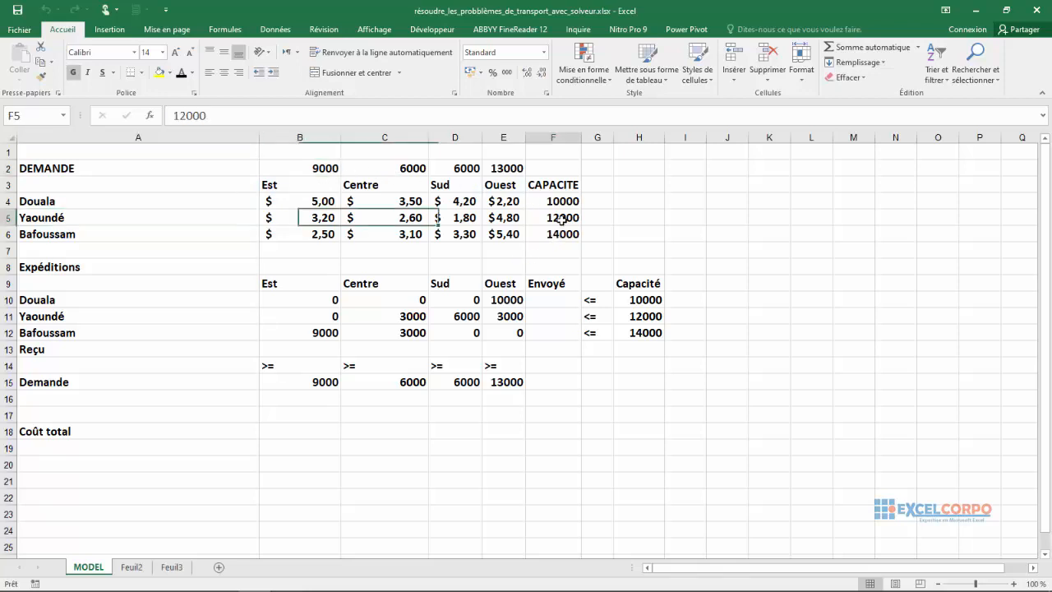
pyautogui.click(406, 170)
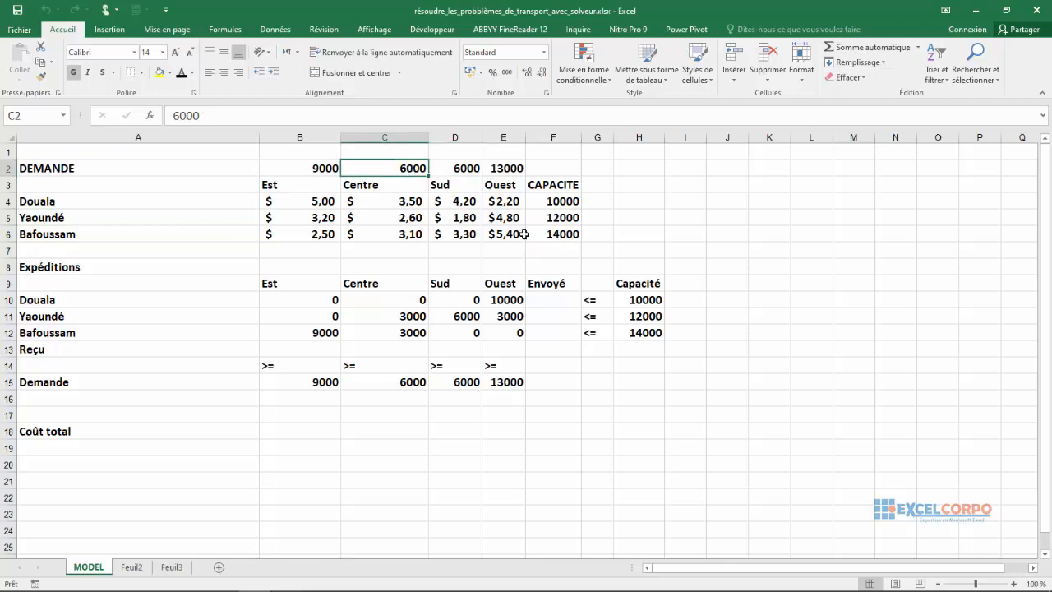
pyautogui.press('Right')
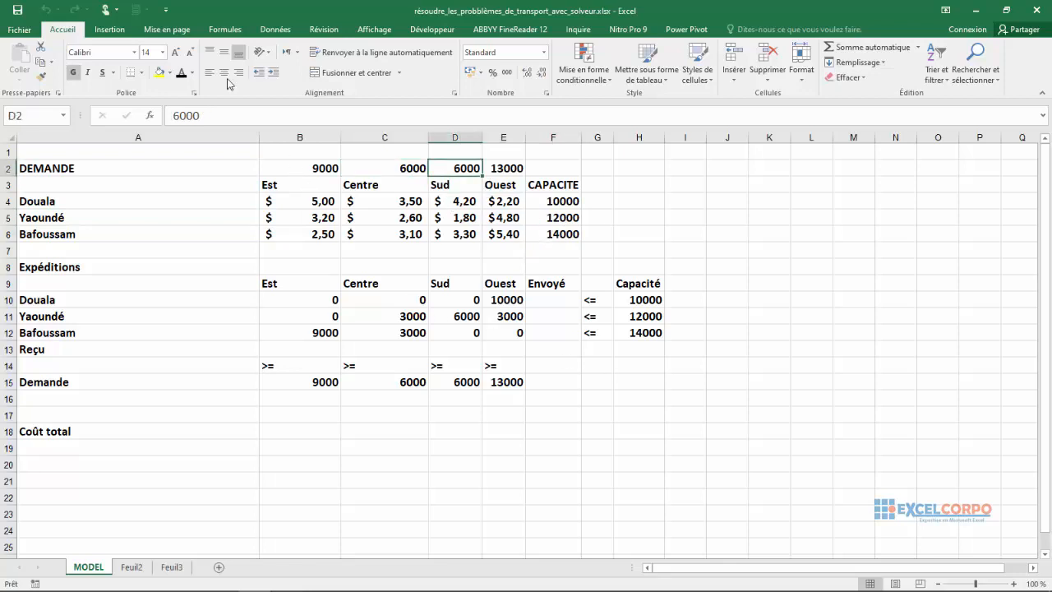
# Examine each region's demand in row 2 and the unit transport costs from the cities in B4:E6.
pyautogui.click(318, 201)
pyautogui.click(322, 168)
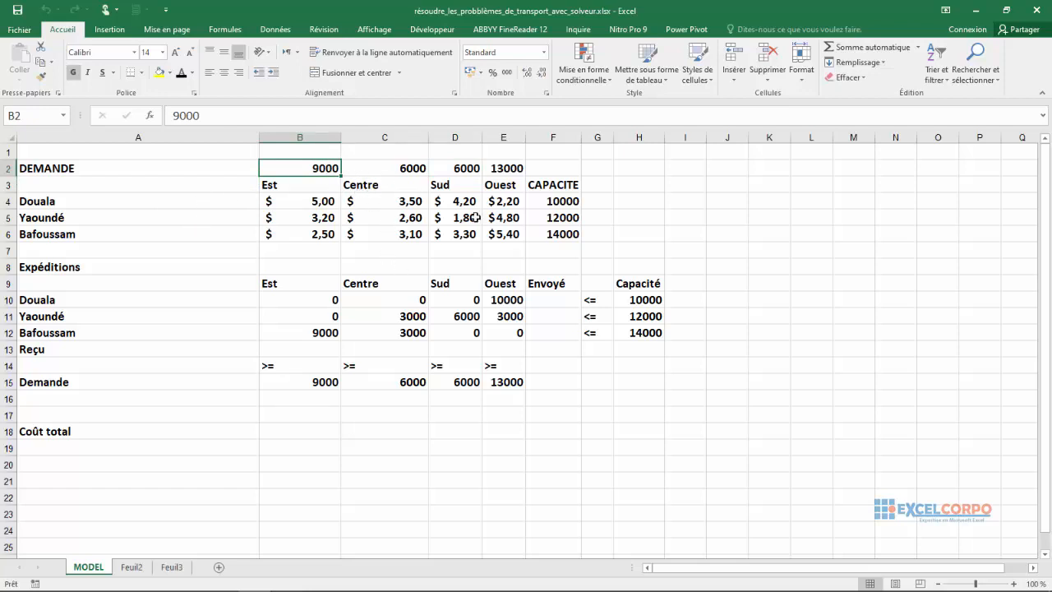
pyautogui.click(411, 169)
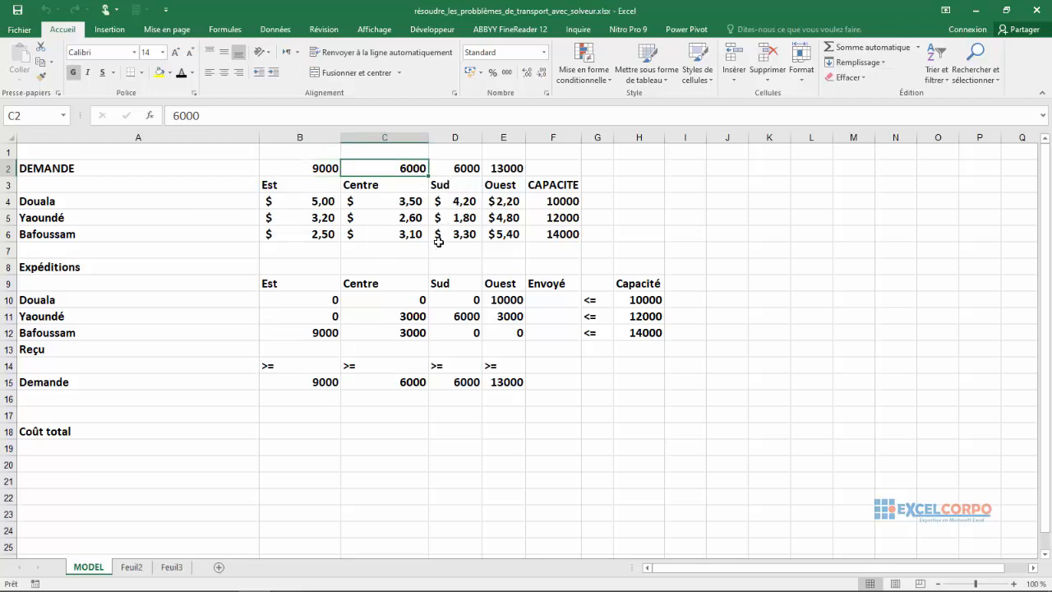
pyautogui.click(468, 167)
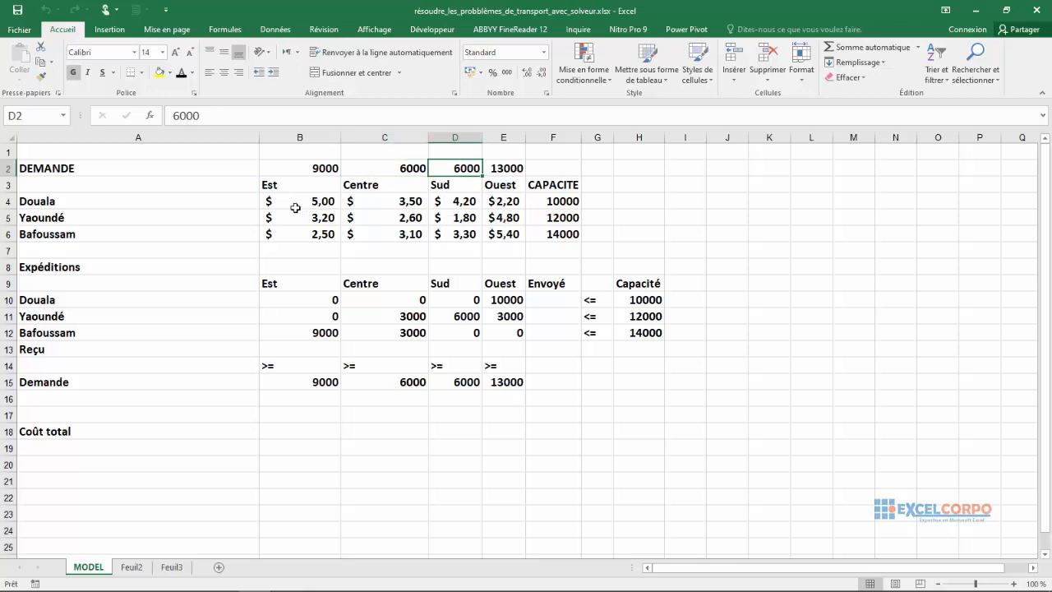
pyautogui.click(508, 169)
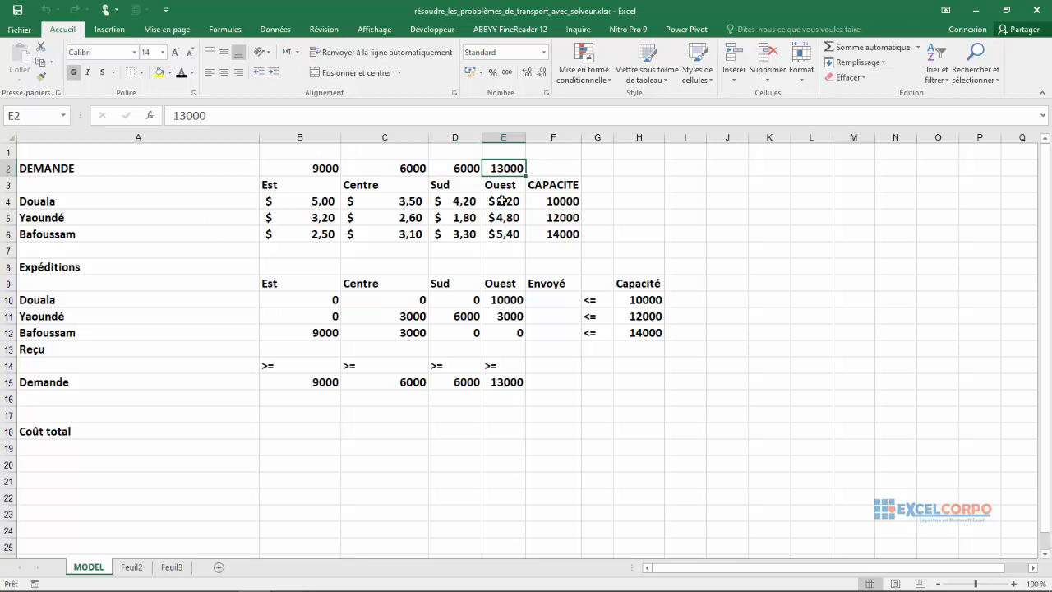
pyautogui.click(447, 199)
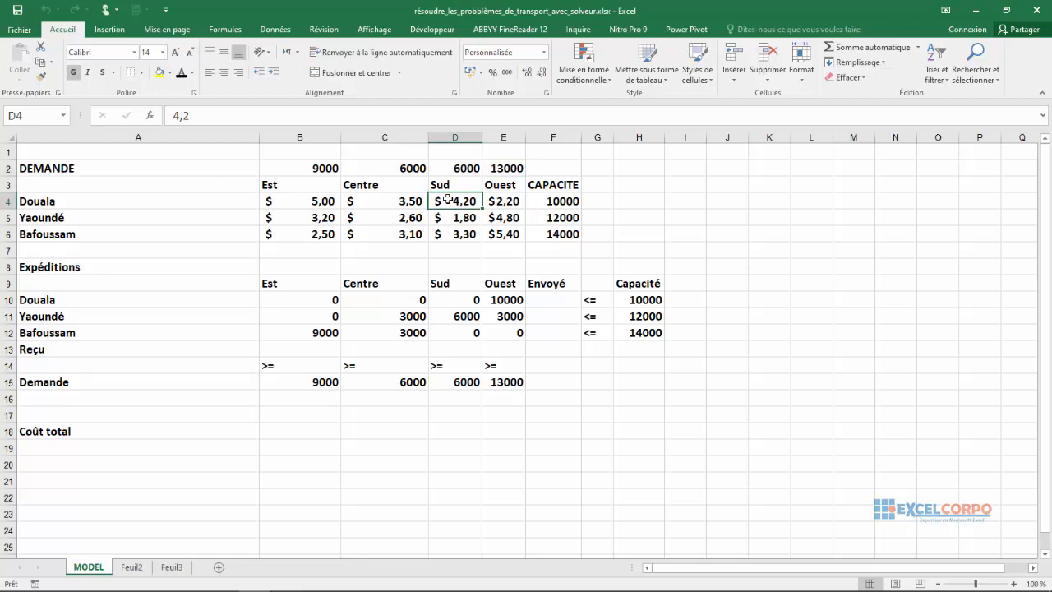
pyautogui.click(509, 167)
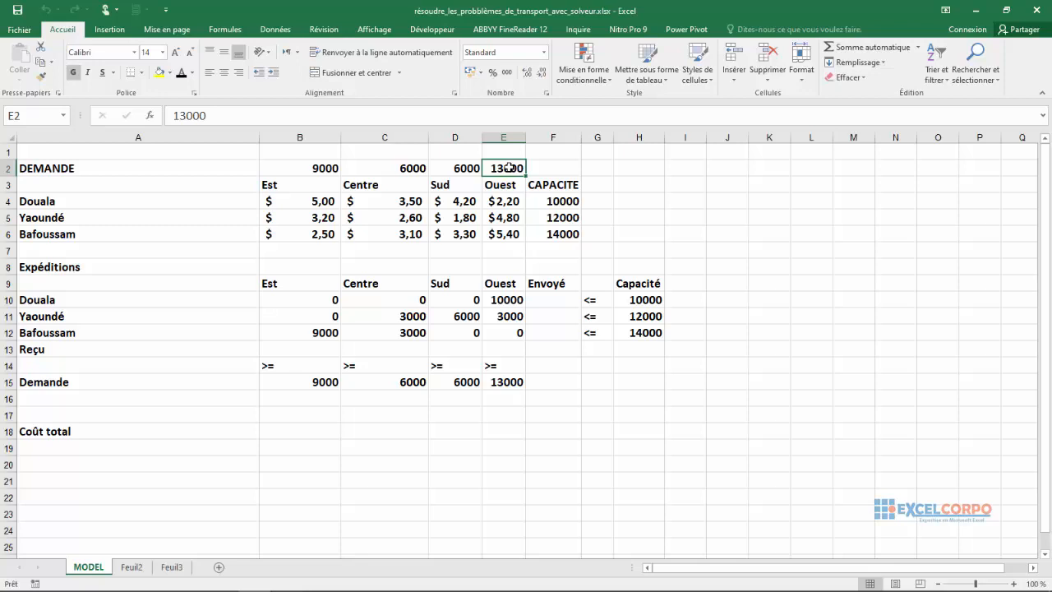
pyautogui.moveTo(304, 202); pyautogui.dragTo(510, 238)
pyautogui.click(372, 203)
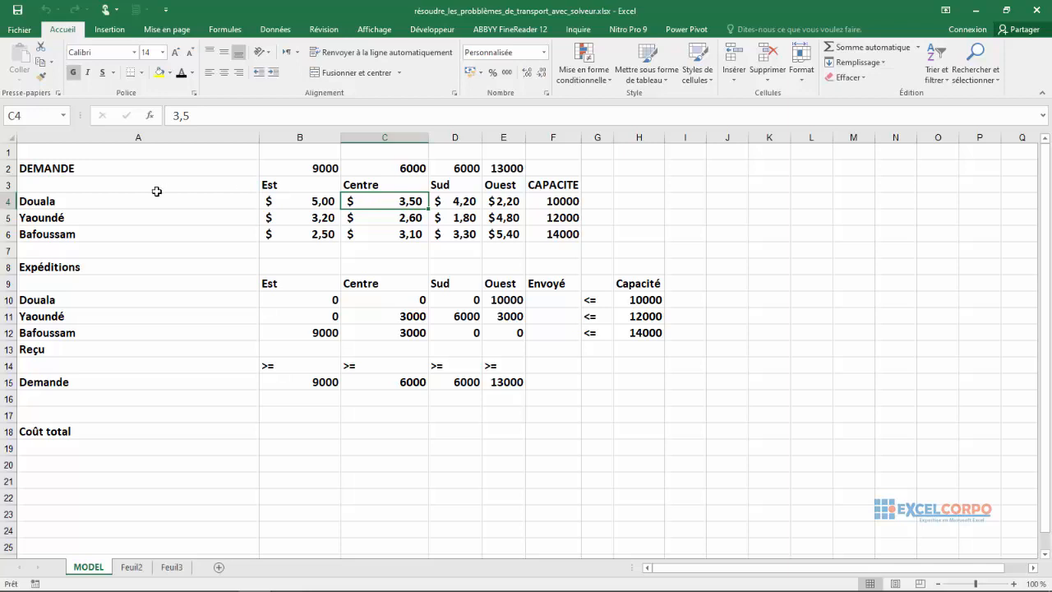
pyautogui.click(310, 203)
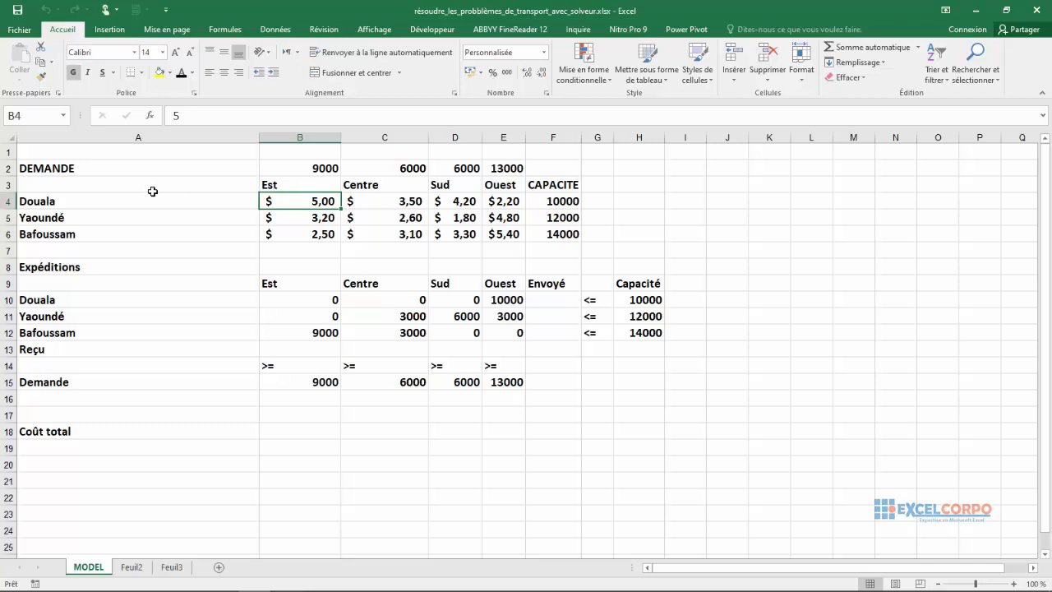
pyautogui.click(459, 197)
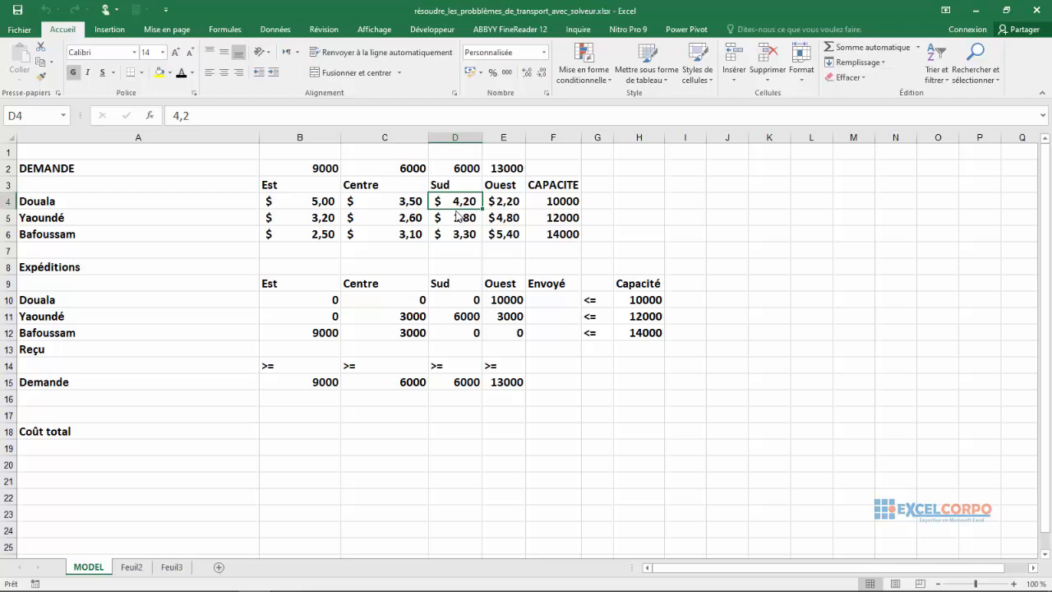
# Examine the total cost cell B18 and the shipment table B10:E12, going through Douala's shipments to each region.
pyautogui.click(278, 430)
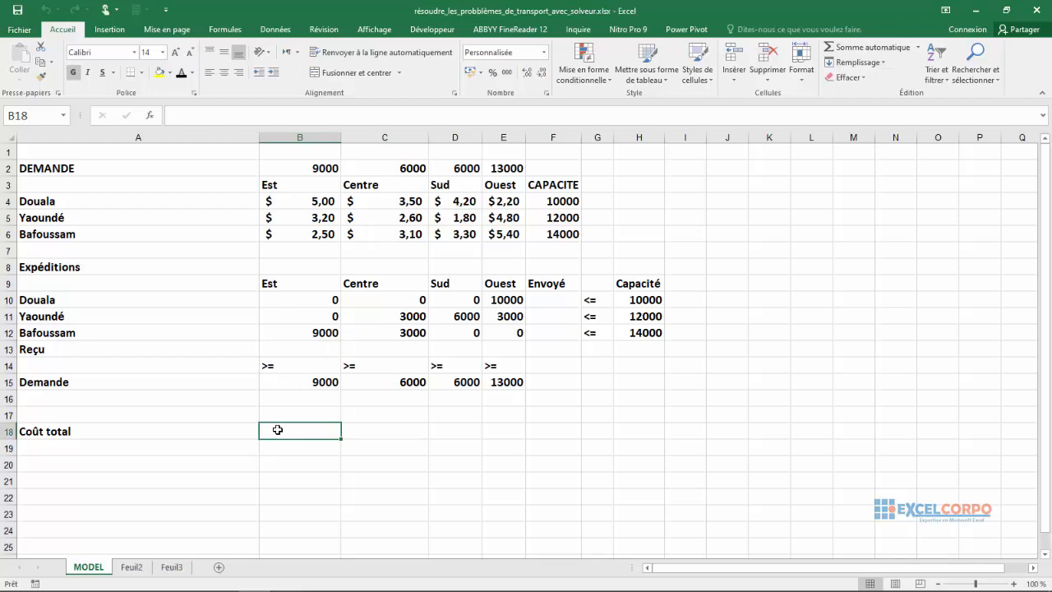
pyautogui.click(292, 299)
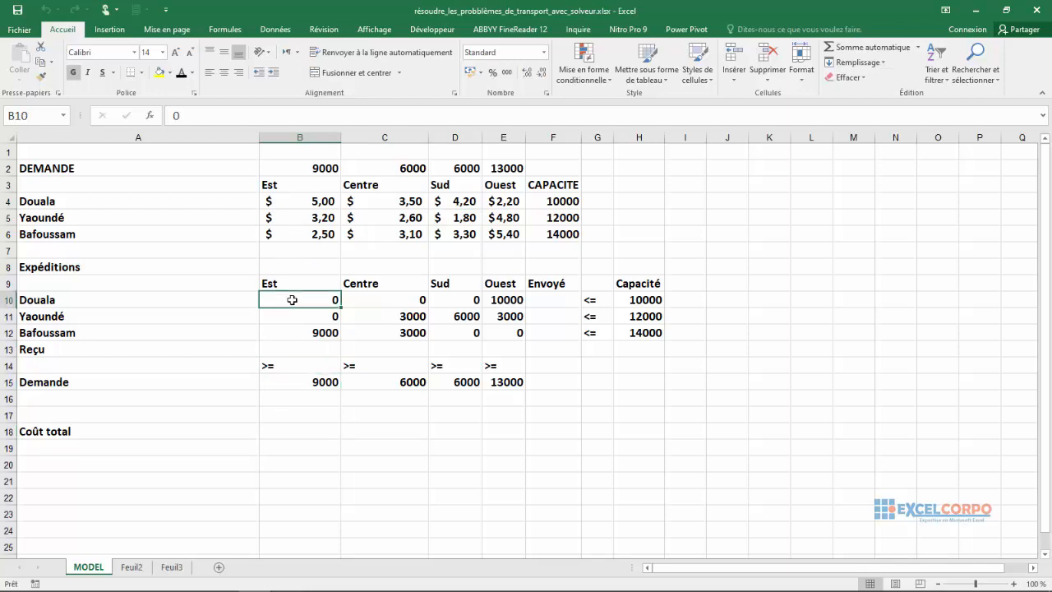
pyautogui.moveTo(291, 300); pyautogui.dragTo(498, 337)
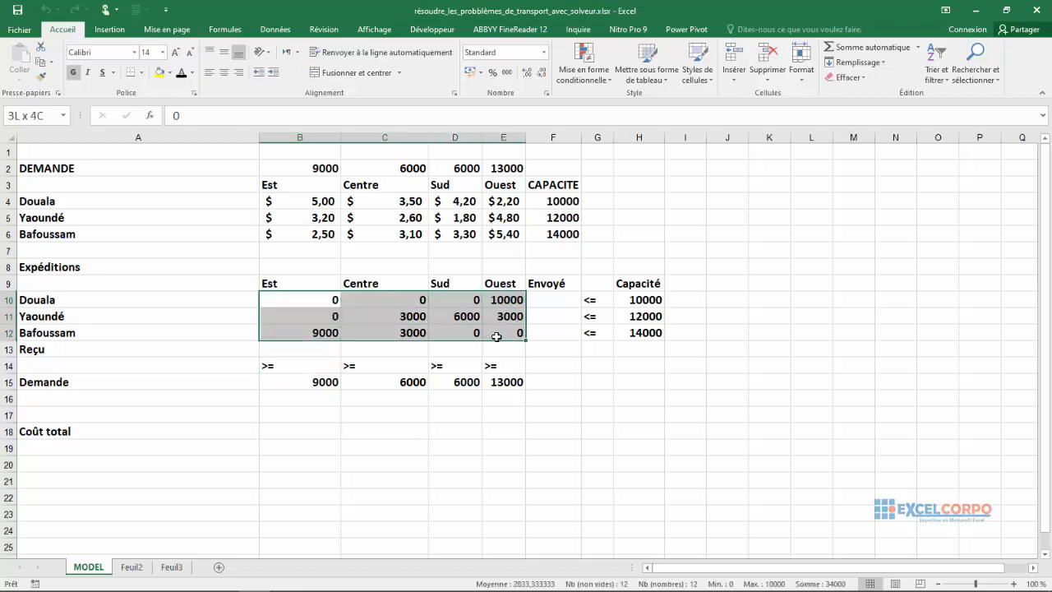
pyautogui.click(276, 280)
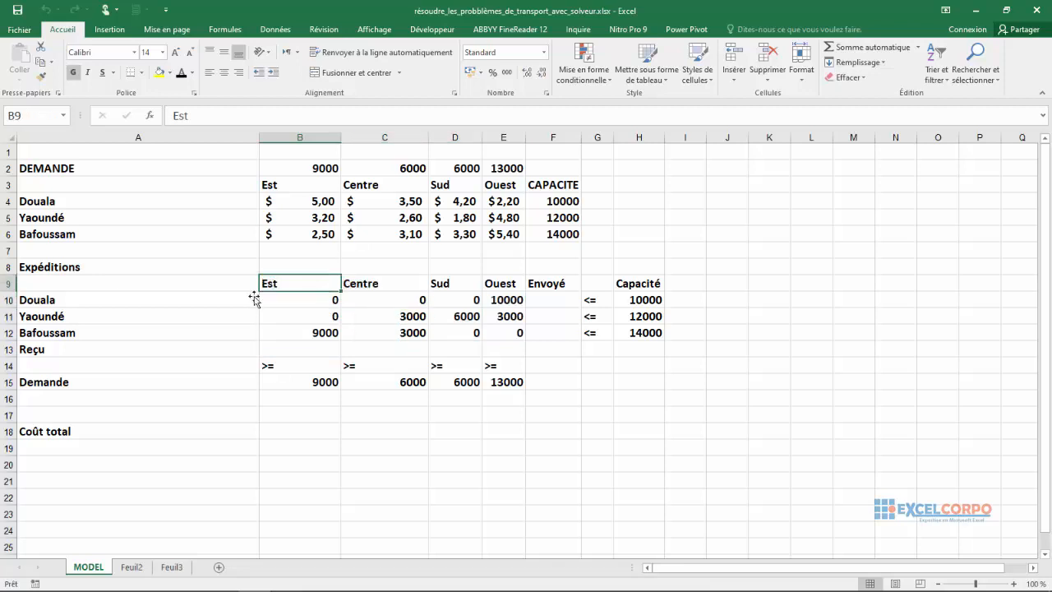
pyautogui.click(325, 311)
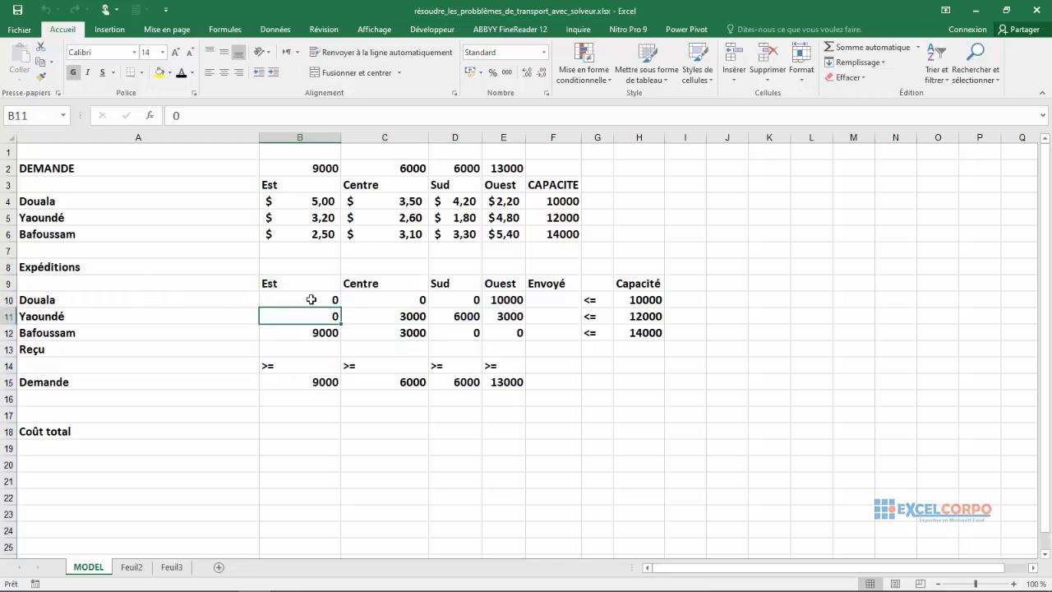
pyautogui.click(311, 299)
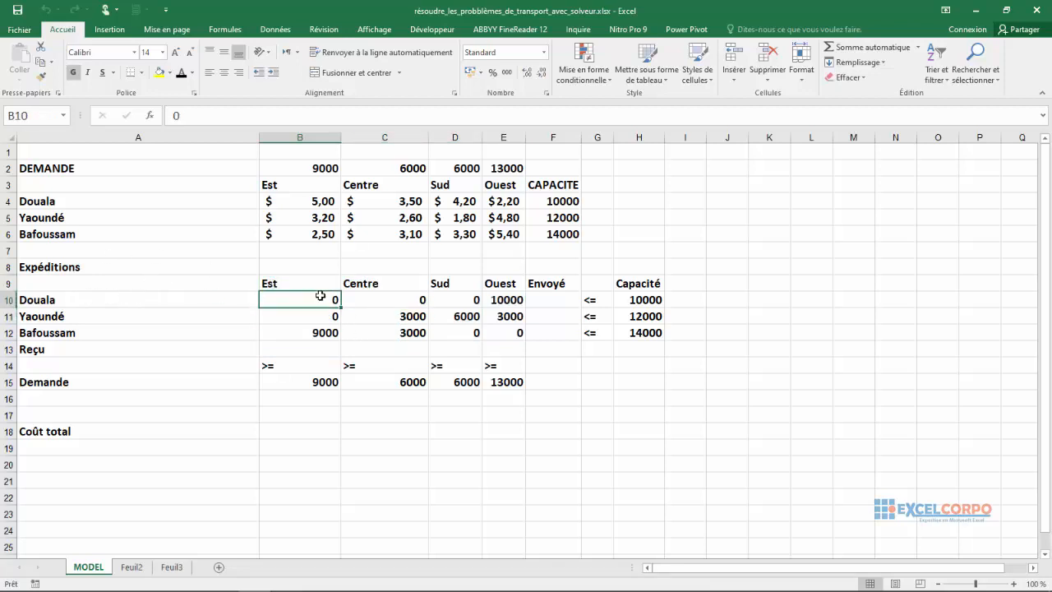
pyautogui.click(375, 287)
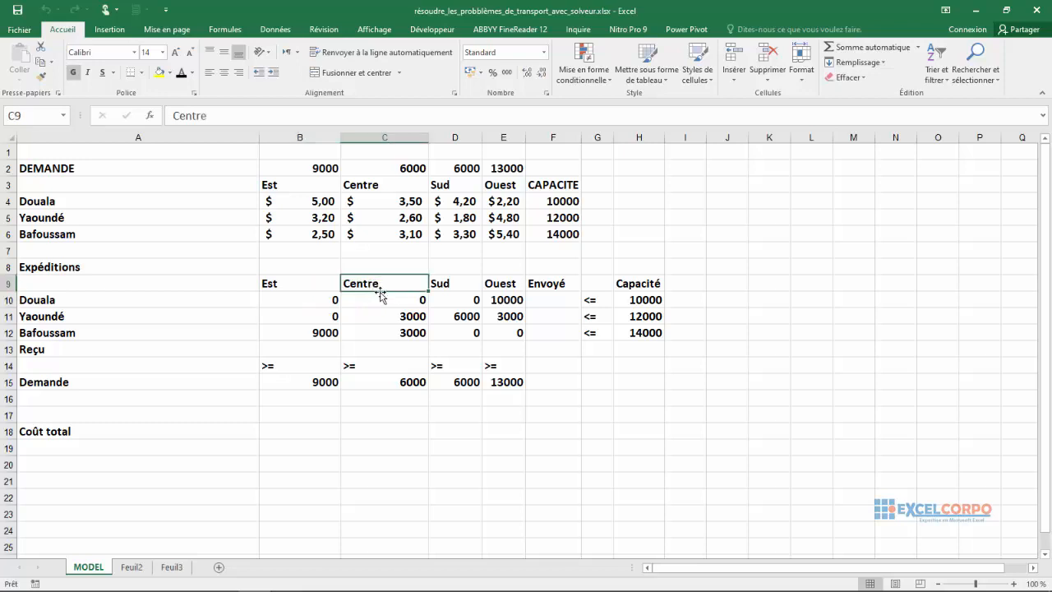
pyautogui.click(385, 299)
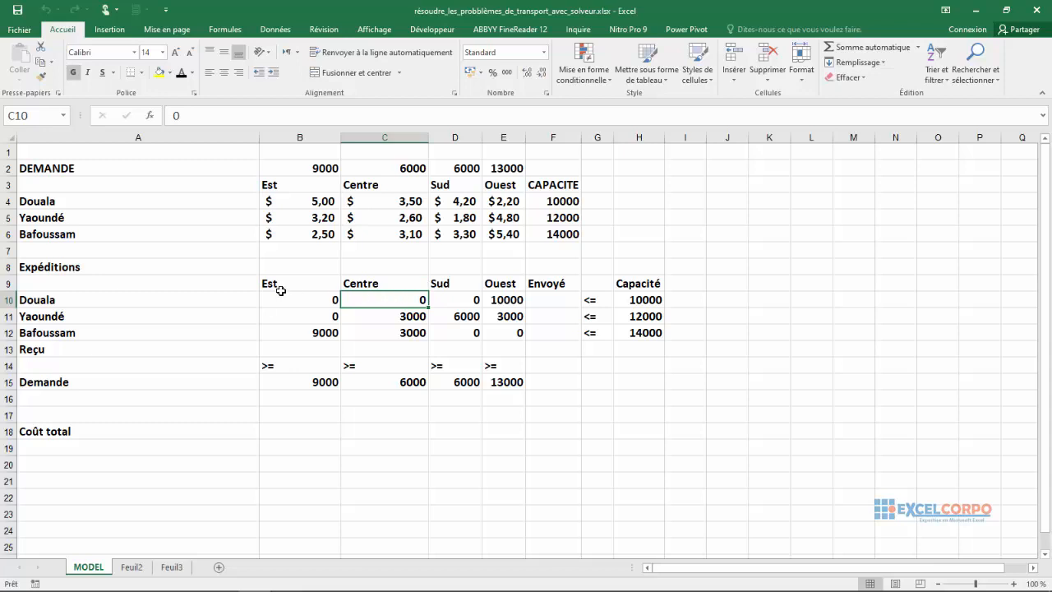
pyautogui.click(460, 298)
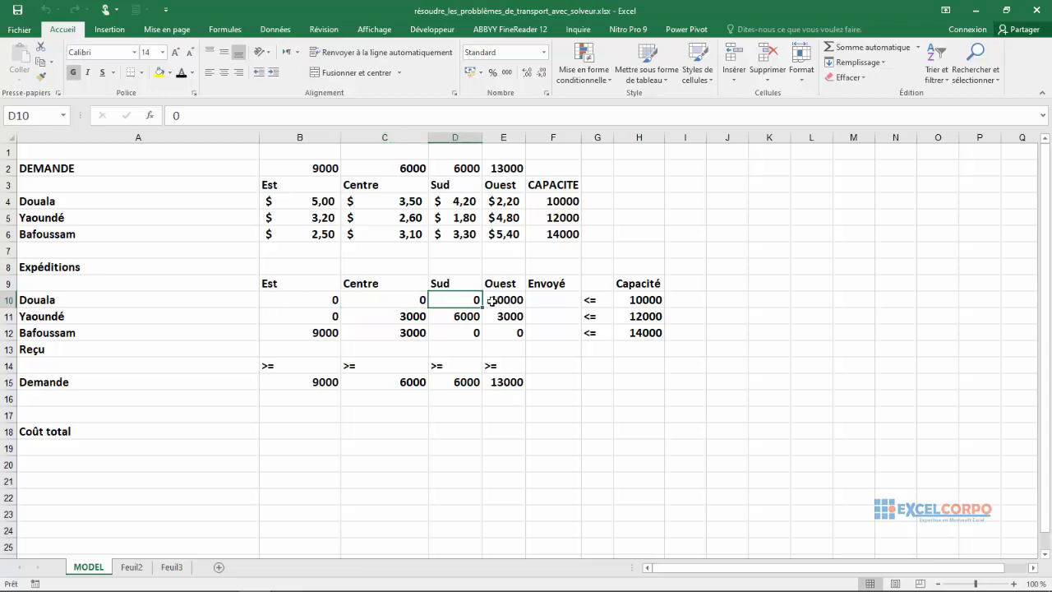
pyautogui.click(491, 301)
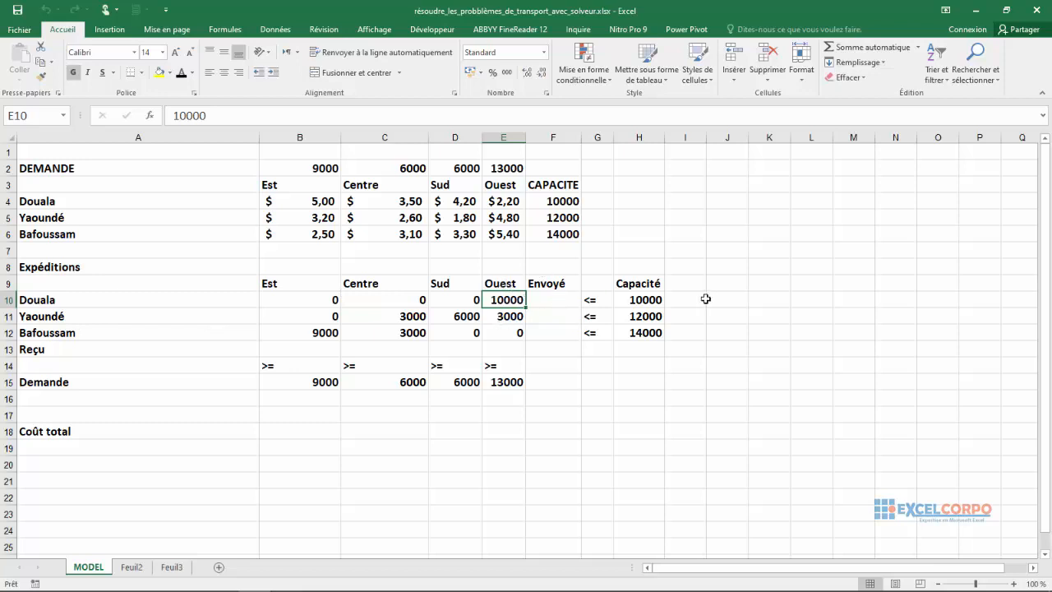
# Compare the city capacities in F4:F6 with the capacity limits listed beside the shipment table in H10:H12.
pyautogui.click(565, 184)
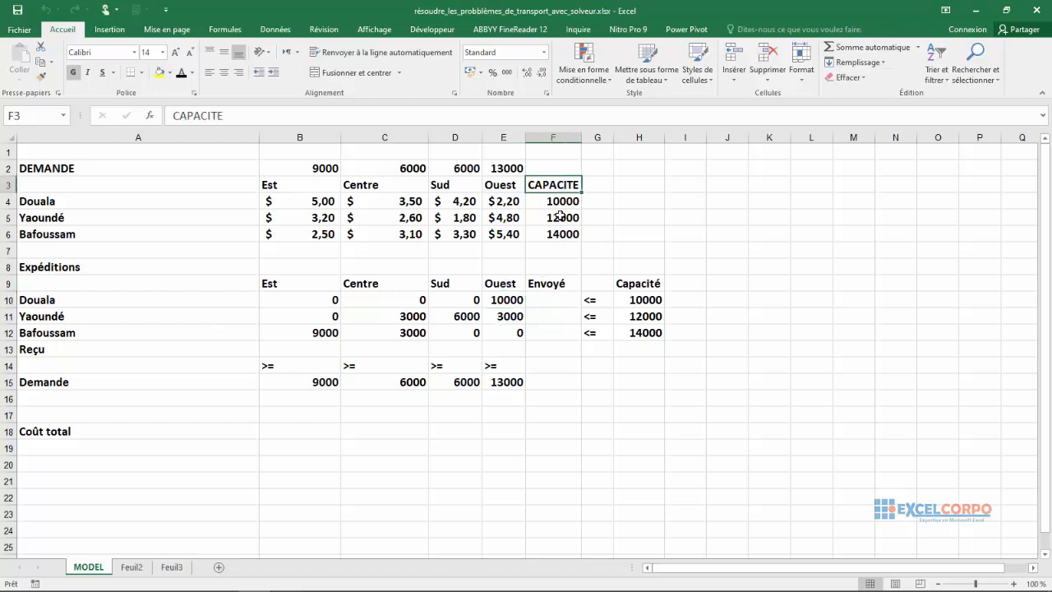
pyautogui.click(543, 222)
pyautogui.click(558, 206)
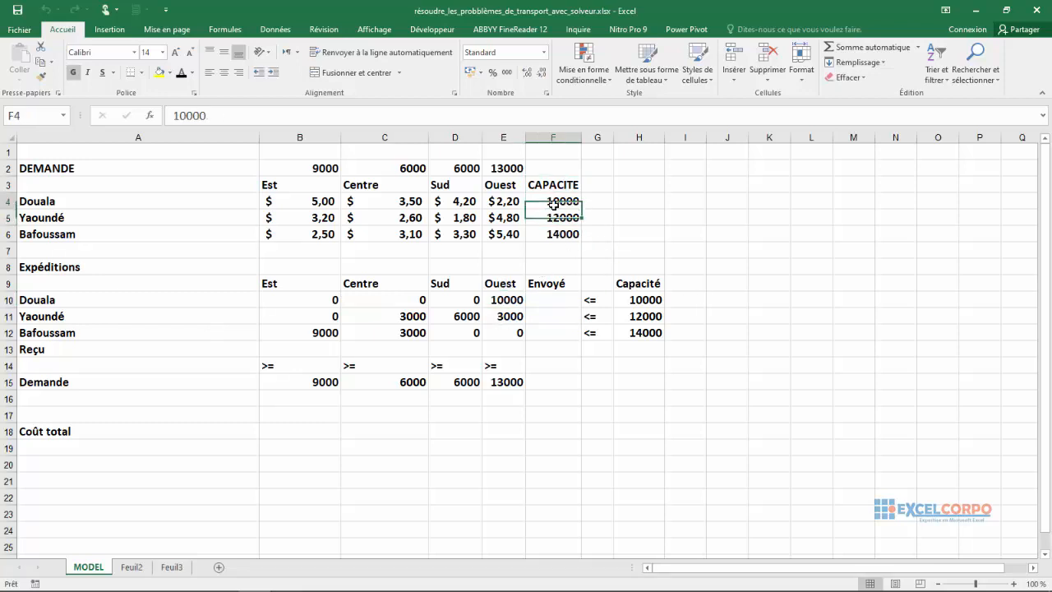
pyautogui.click(640, 286)
pyautogui.click(640, 301)
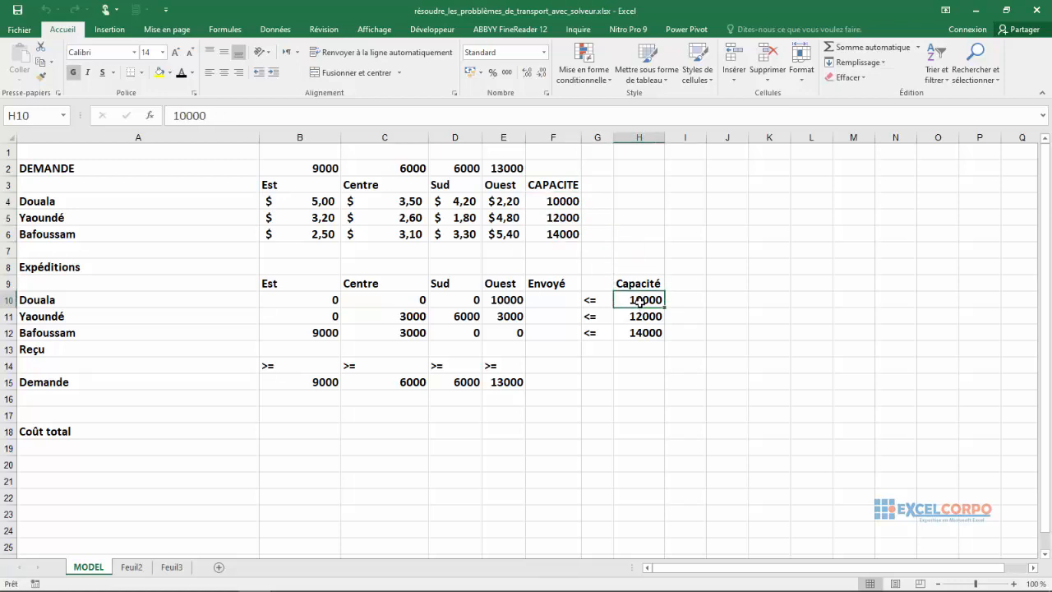
pyautogui.moveTo(640, 301); pyautogui.dragTo(639, 330)
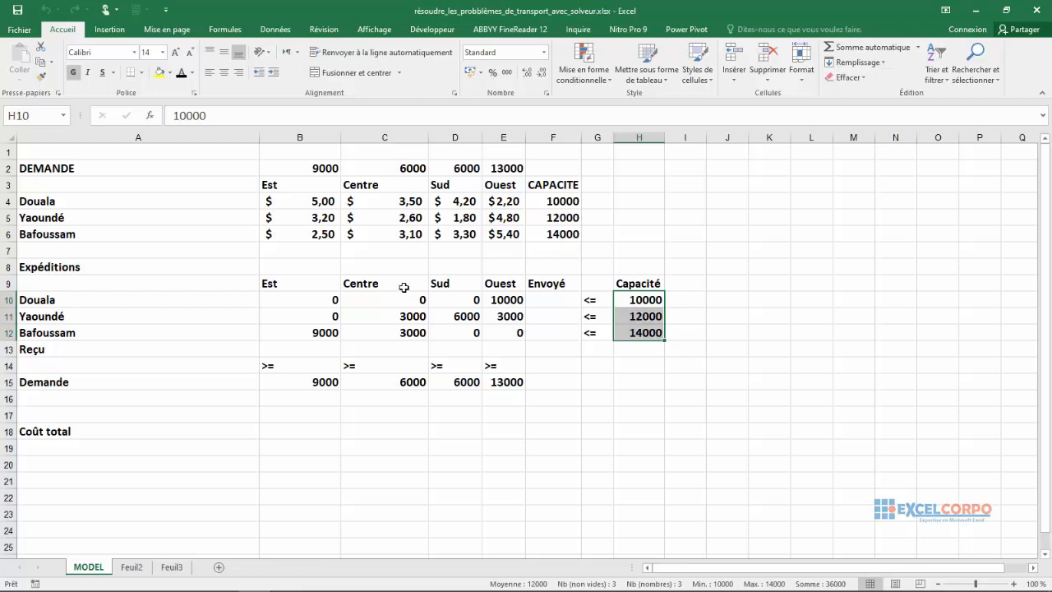
pyautogui.click(649, 301)
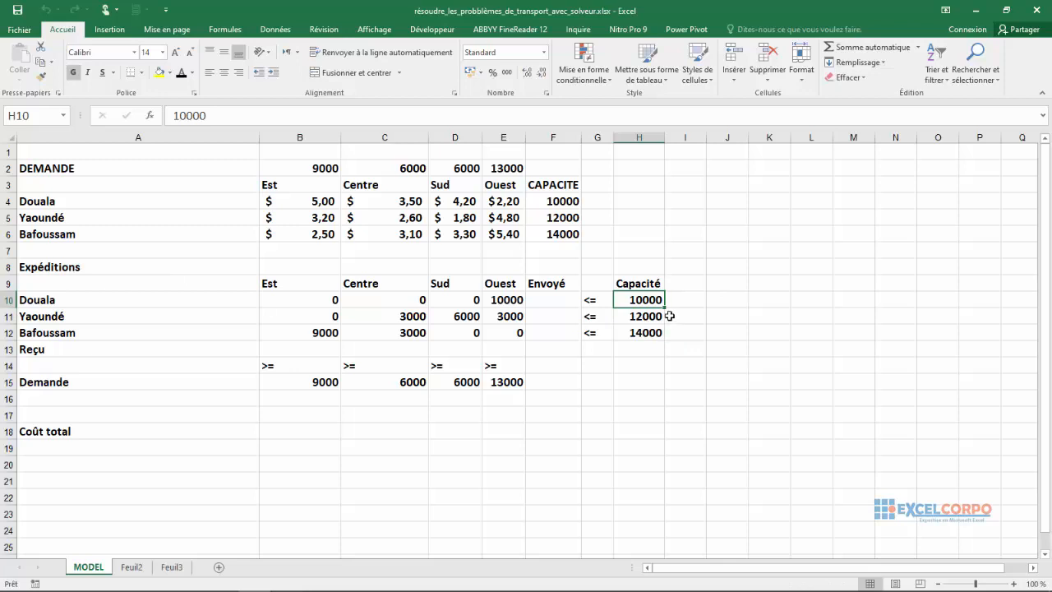
pyautogui.click(660, 315)
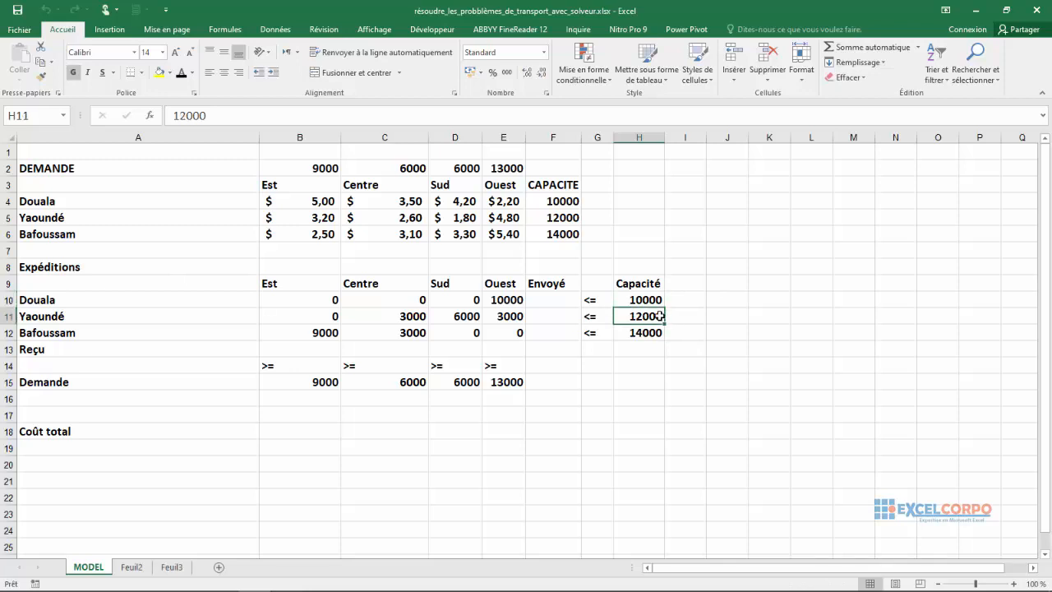
pyautogui.click(633, 336)
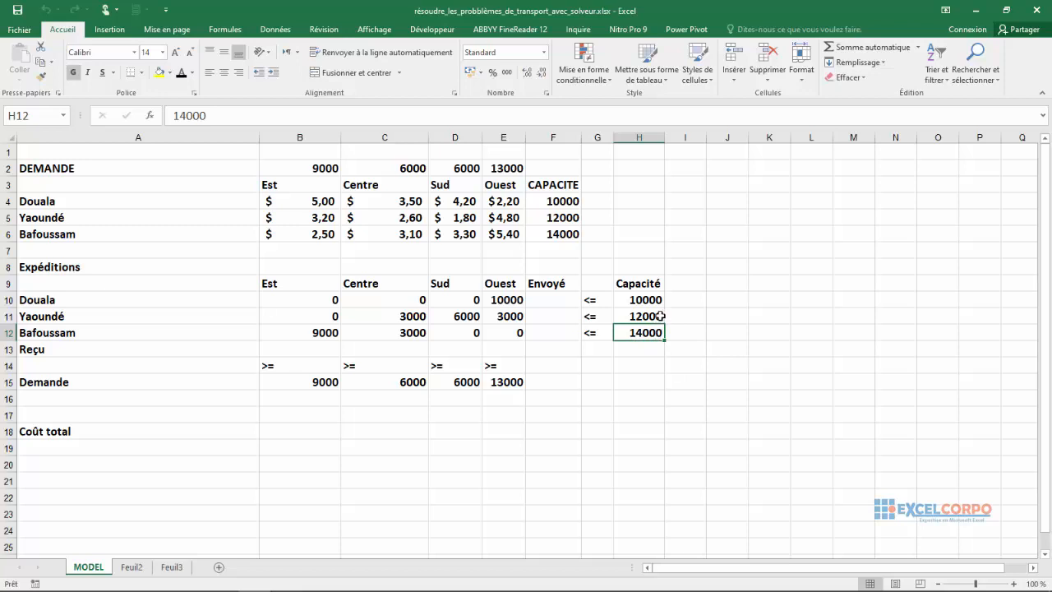
# Review the Envoyé cells F10:F12 together with the Douala and Yaoundé shipment quantities they depend on.
pyautogui.moveTo(547, 299); pyautogui.dragTo(549, 328)
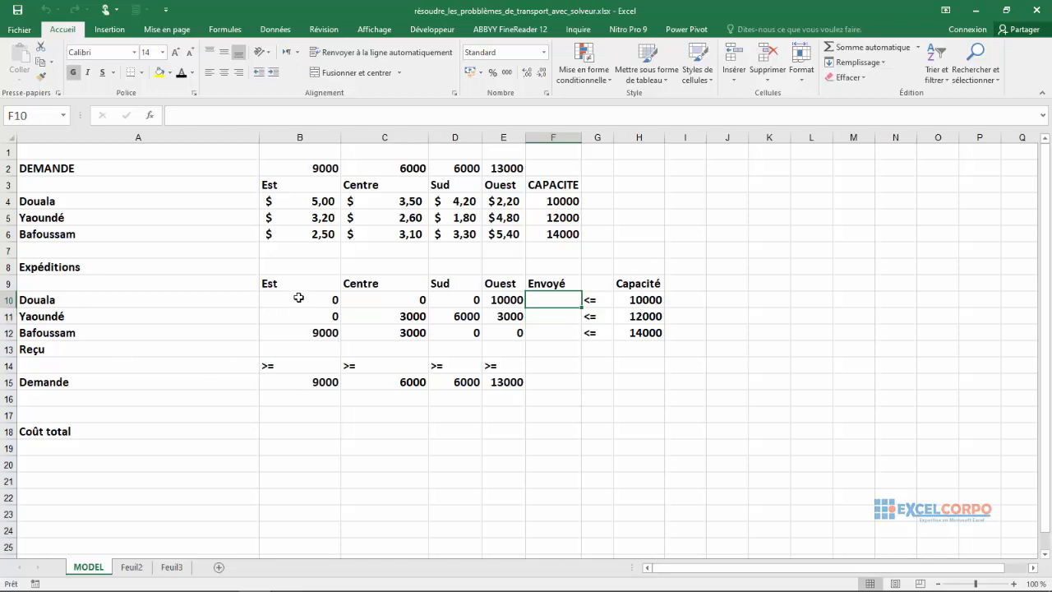
pyautogui.click(306, 298)
pyautogui.click(352, 298)
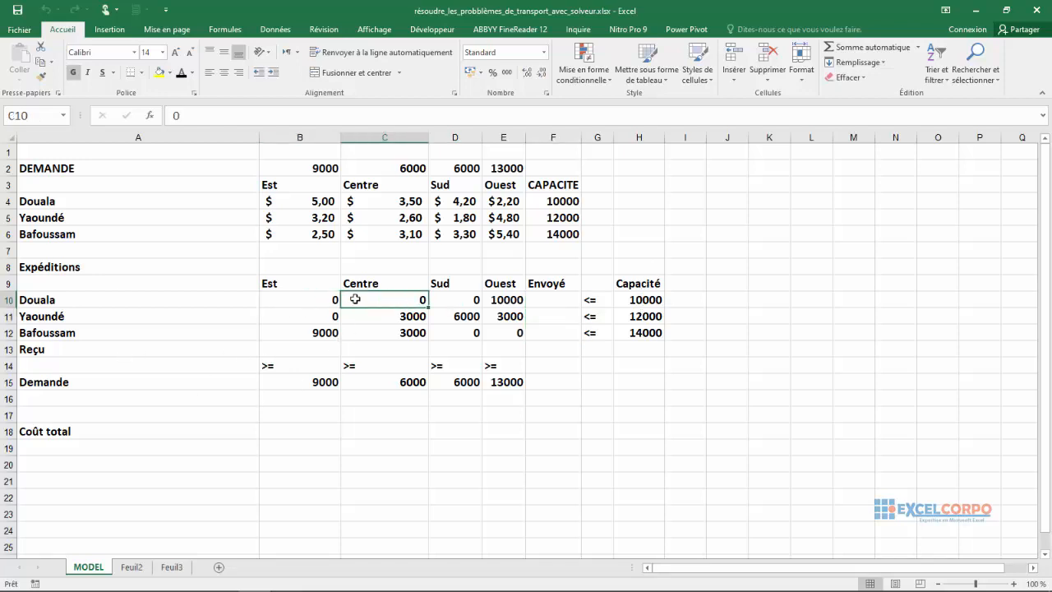
pyautogui.click(454, 316)
pyautogui.click(470, 299)
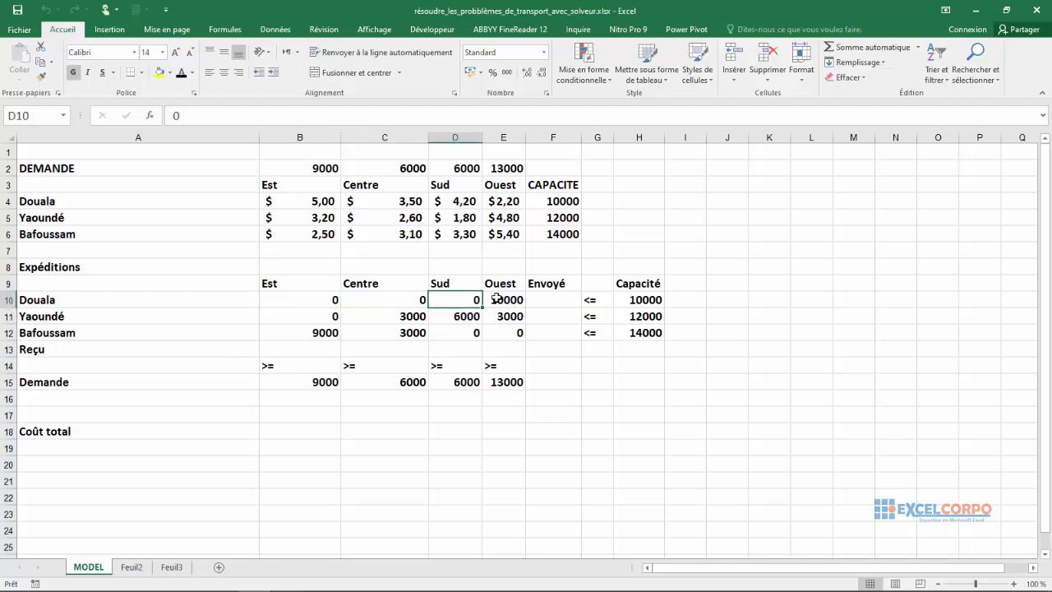
pyautogui.click(499, 299)
pyautogui.click(499, 316)
pyautogui.click(454, 315)
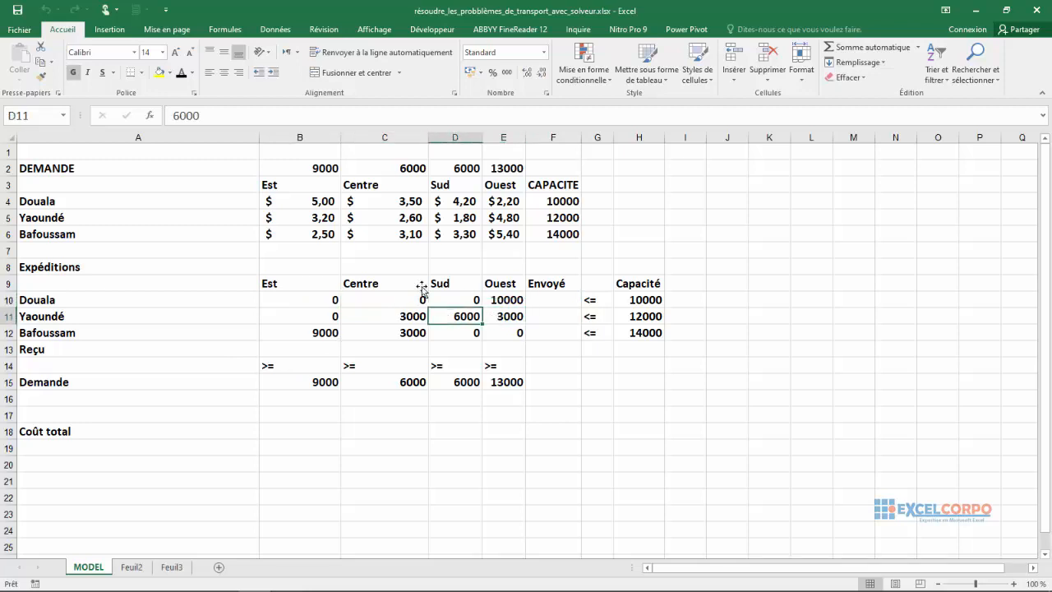
# Compare the regional demands in B2:E2 with the Demande row in B15:E15 below the shipments.
pyautogui.moveTo(297, 165); pyautogui.dragTo(501, 167)
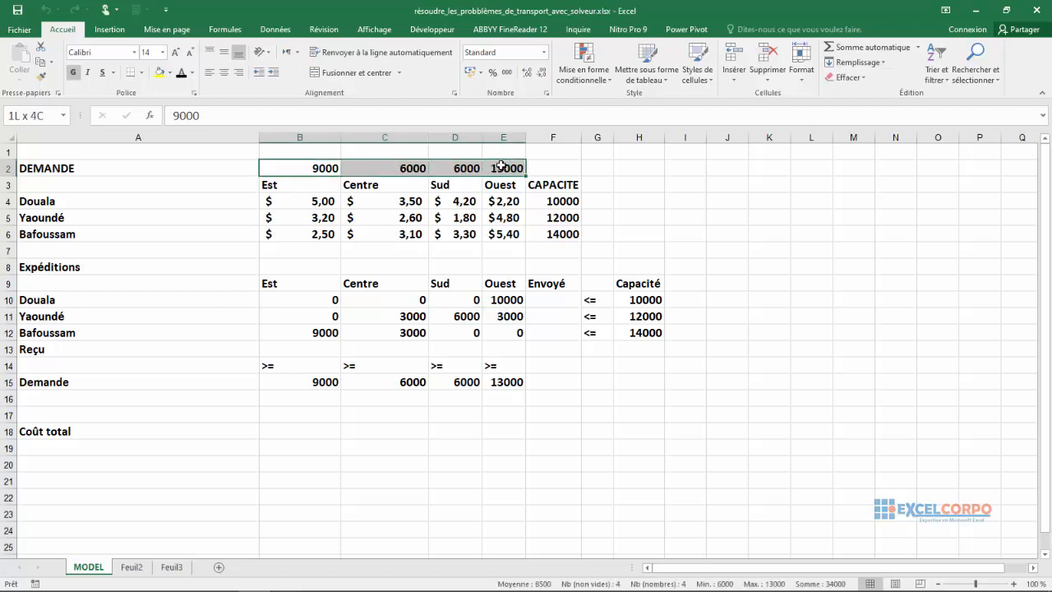
pyautogui.click(322, 383)
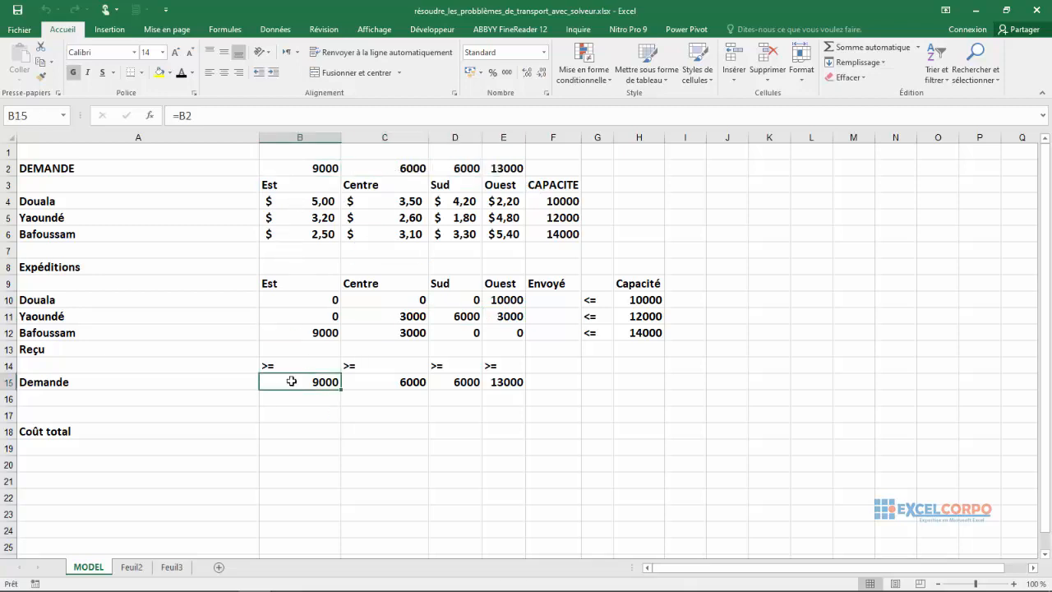
pyautogui.moveTo(291, 382); pyautogui.dragTo(518, 380)
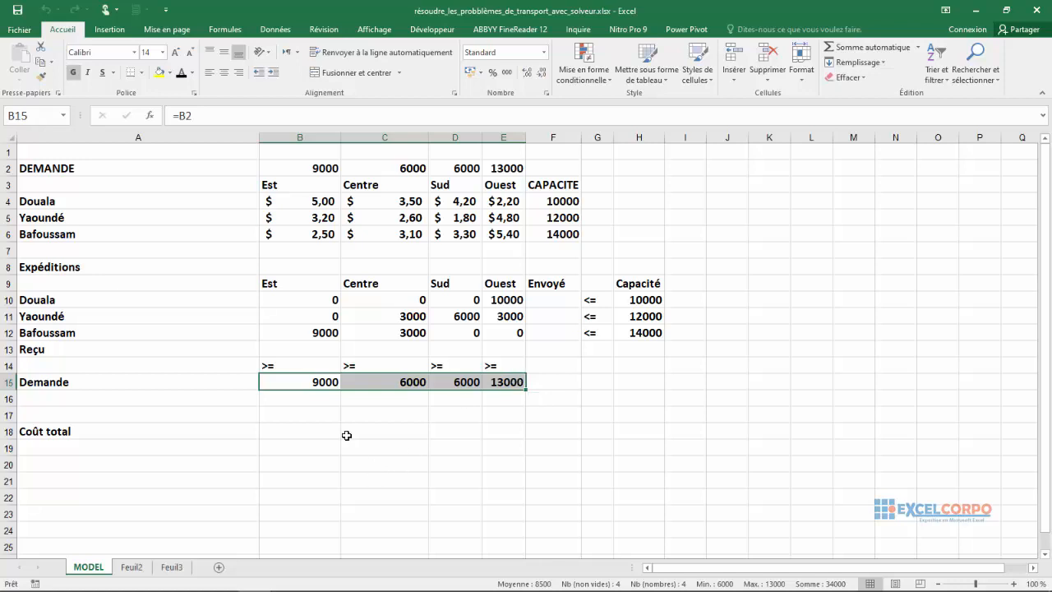
# Inspect the total cost cell B18, the shipment quantities in B10:E12 and the Douala–Est unit cost in B4.
pyautogui.click(267, 425)
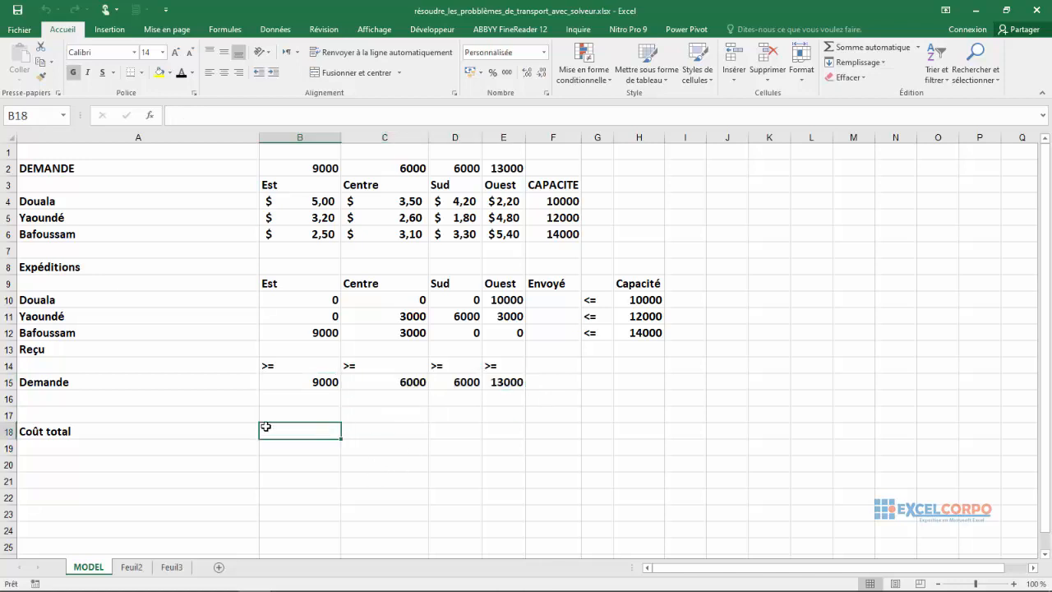
pyautogui.click(311, 306)
pyautogui.click(328, 317)
pyautogui.click(411, 316)
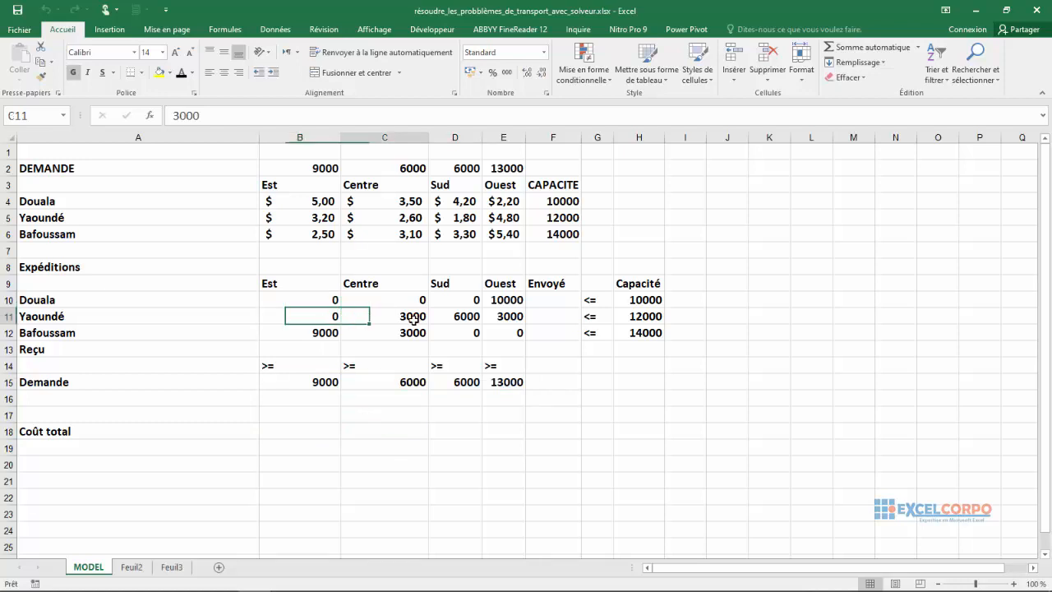
pyautogui.moveTo(322, 299); pyautogui.dragTo(517, 330)
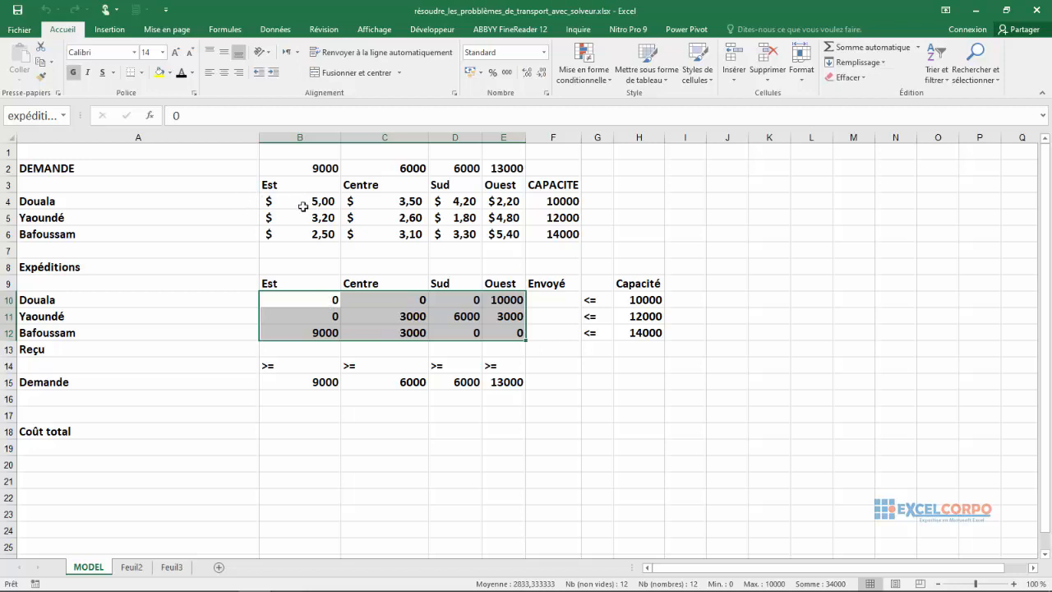
pyautogui.click(306, 301)
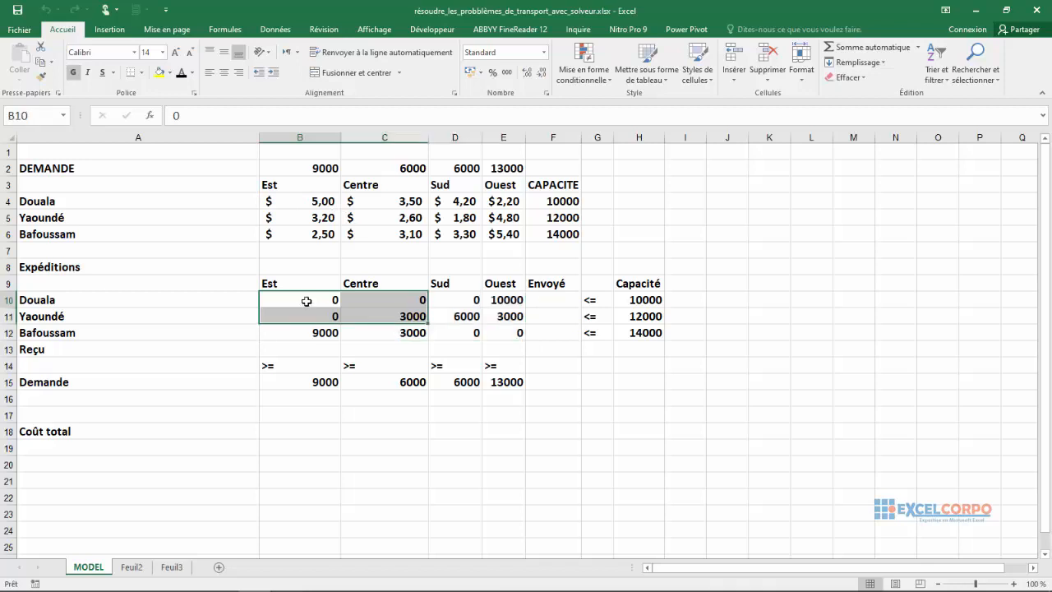
pyautogui.click(319, 203)
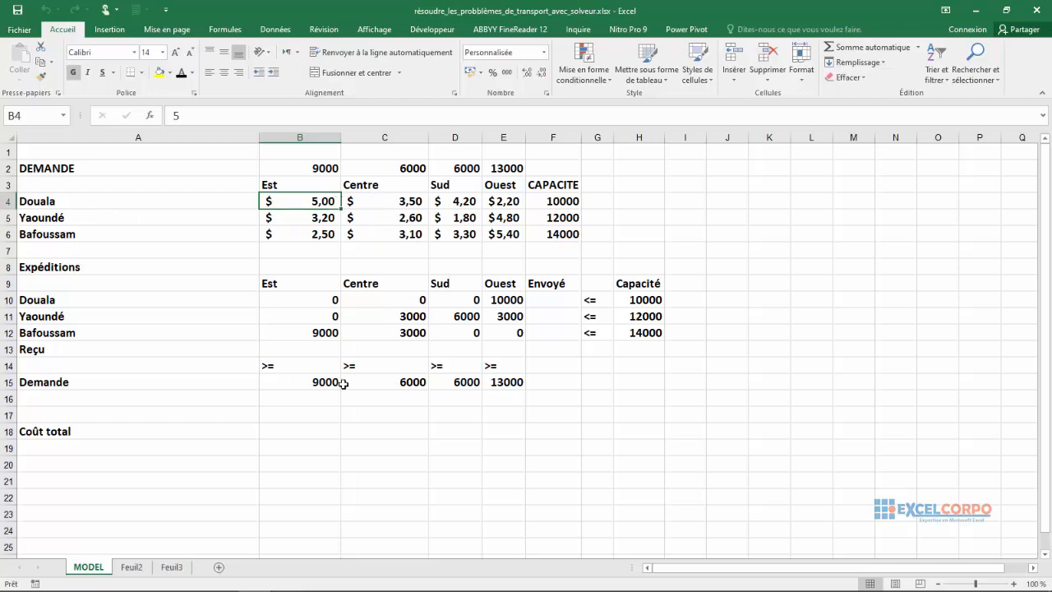
# Begin a SOMMEPROD formula in the Coût total cell B18.
pyautogui.click(297, 431)
pyautogui.write('=')
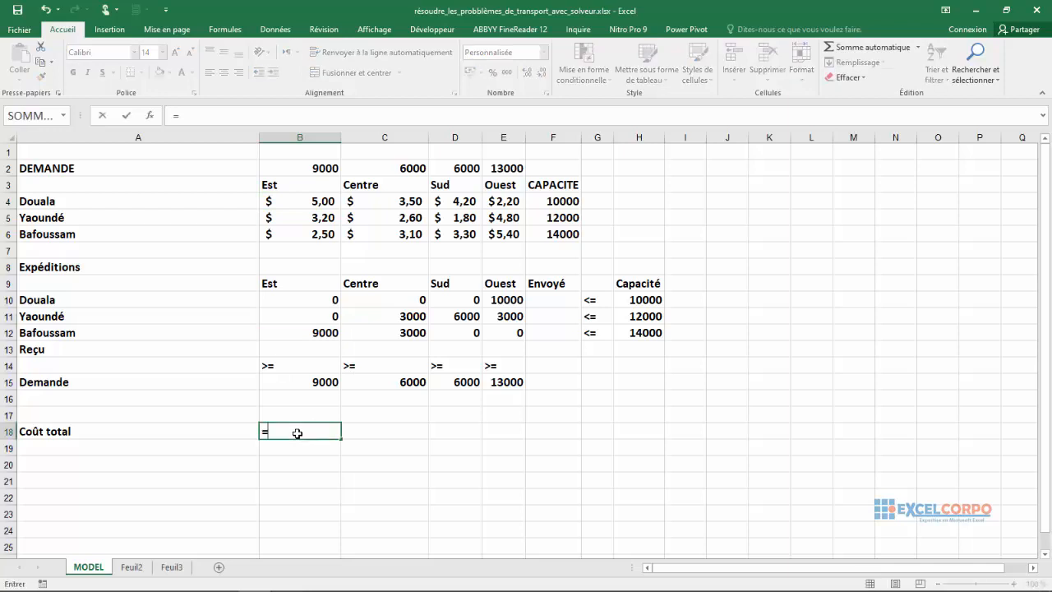
pyautogui.write('so,,')
pyautogui.press('BackSpace')
pyautogui.press('BackSpace')
pyautogui.write('mm')
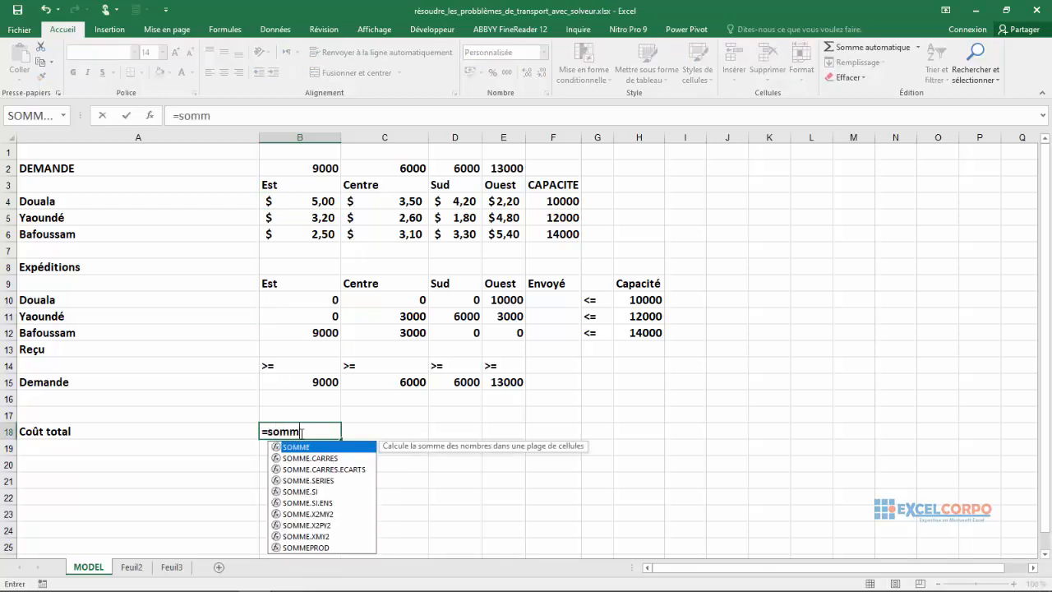
pyautogui.click(309, 548)
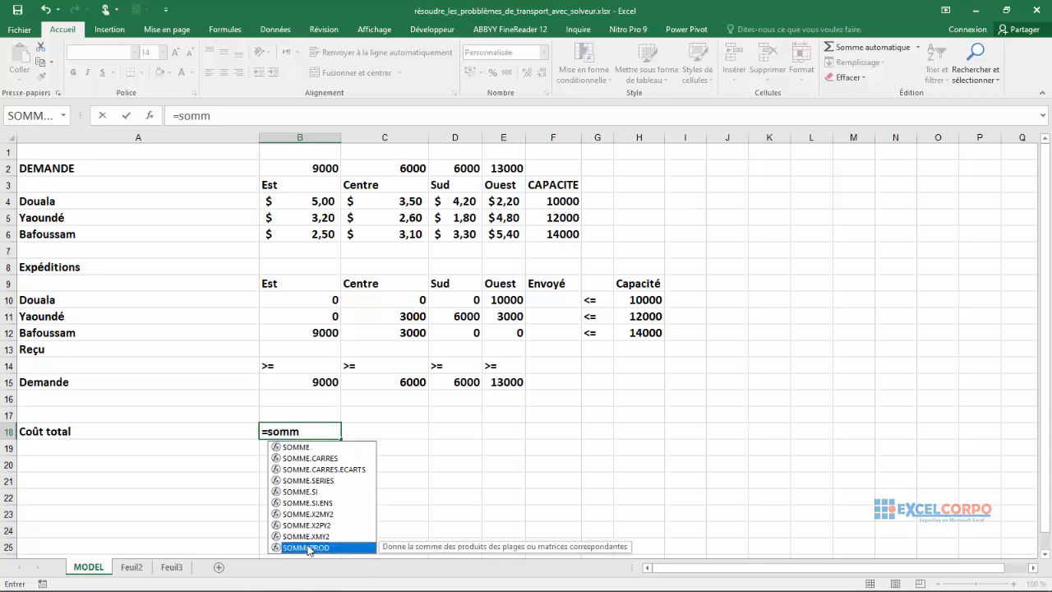
pyautogui.doubleClick(309, 547)
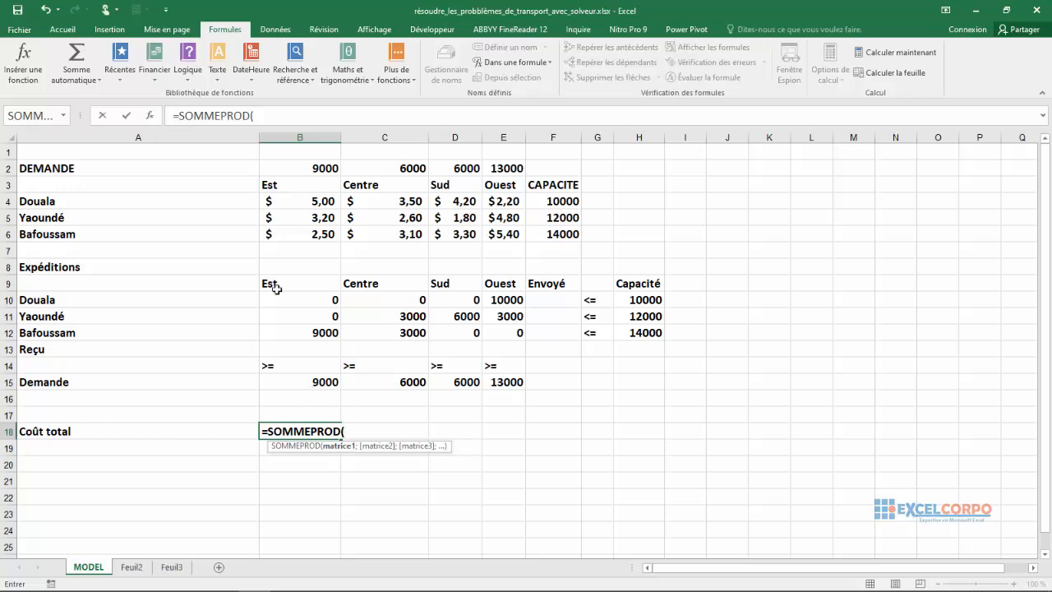
# Complete the B18 formula with the named ranges Coût (B4:E6) and expéditions (B10:E12) as its two arrays.
pyautogui.moveTo(291, 203); pyautogui.dragTo(493, 232)
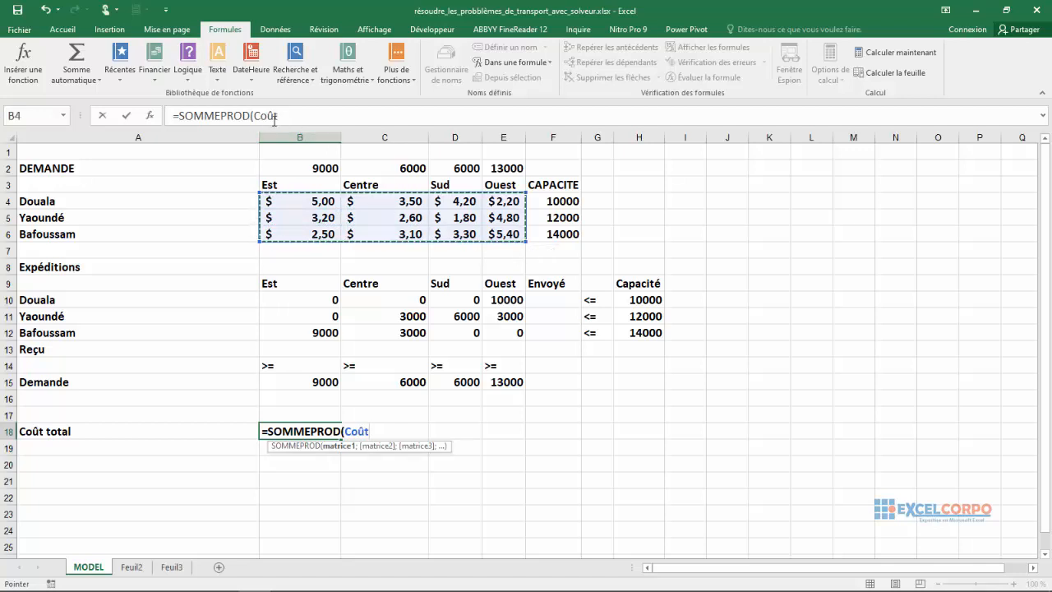
pyautogui.write(';')
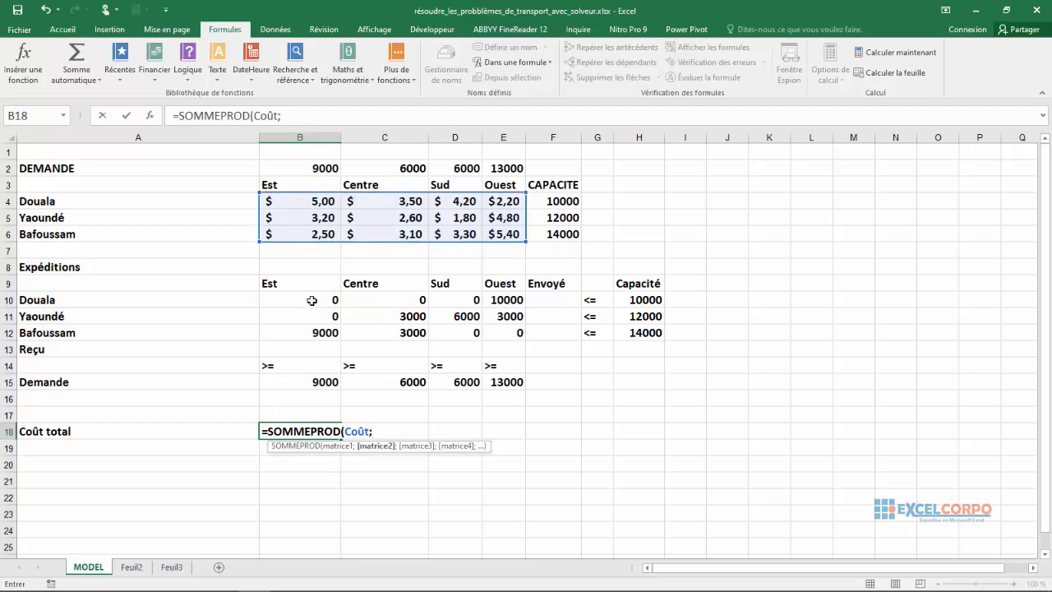
pyautogui.moveTo(313, 301); pyautogui.dragTo(488, 331)
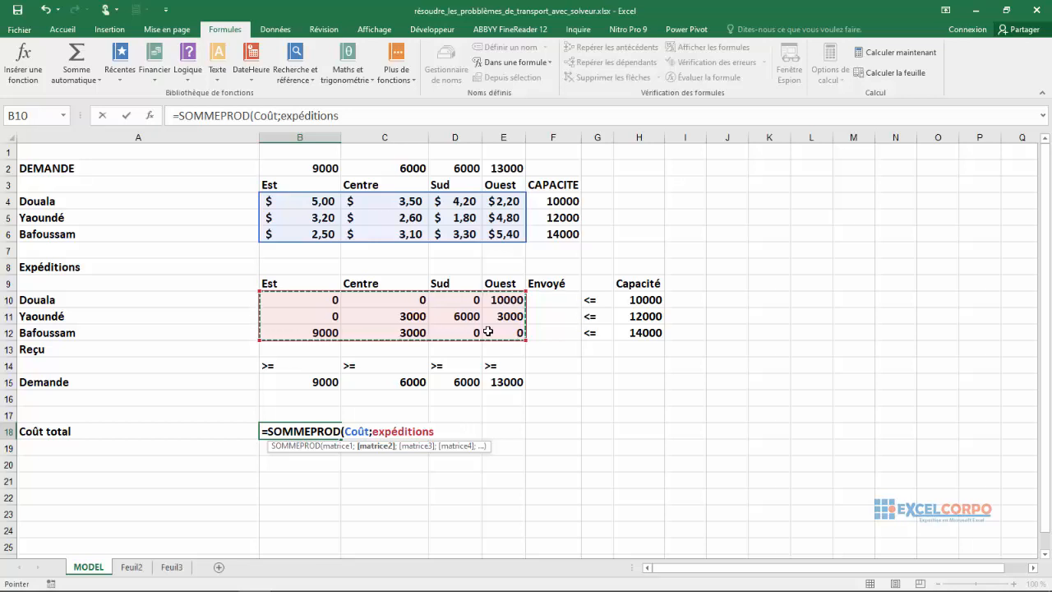
pyautogui.write('_')
pyautogui.press('BackSpace')
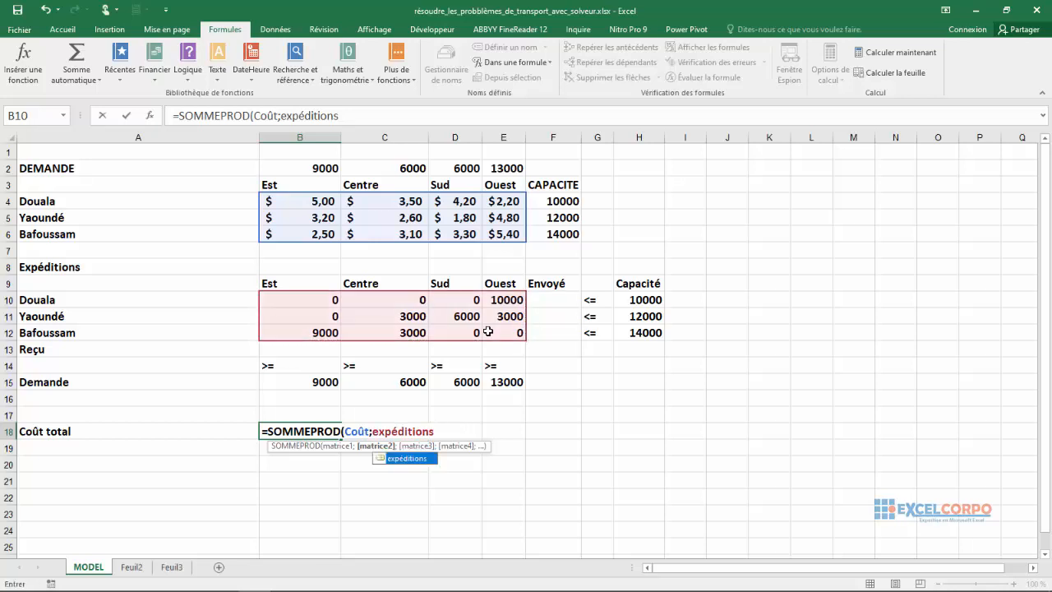
pyautogui.write(')')
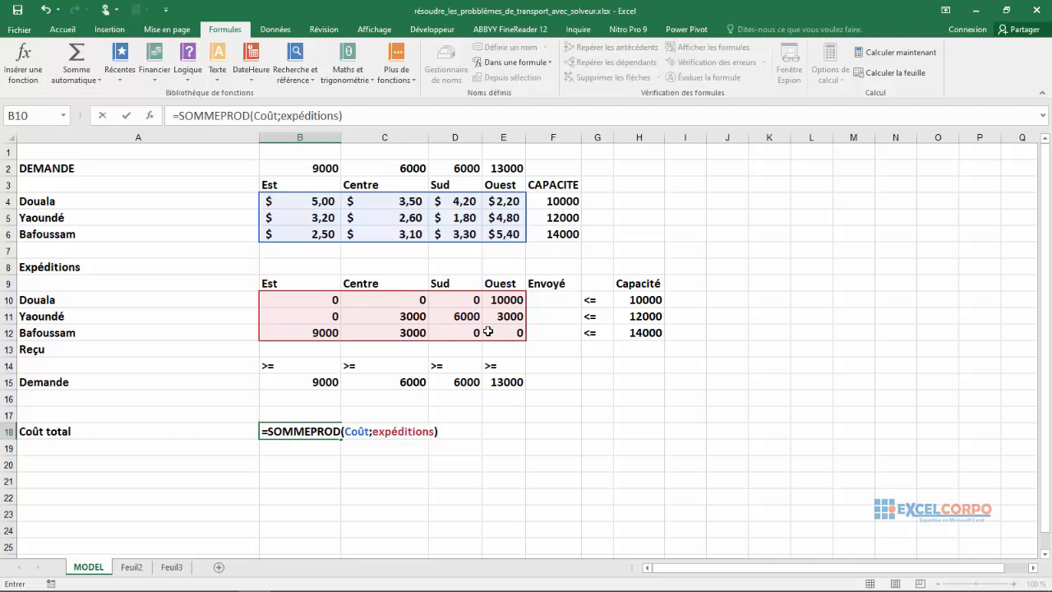
pyautogui.press('Return')
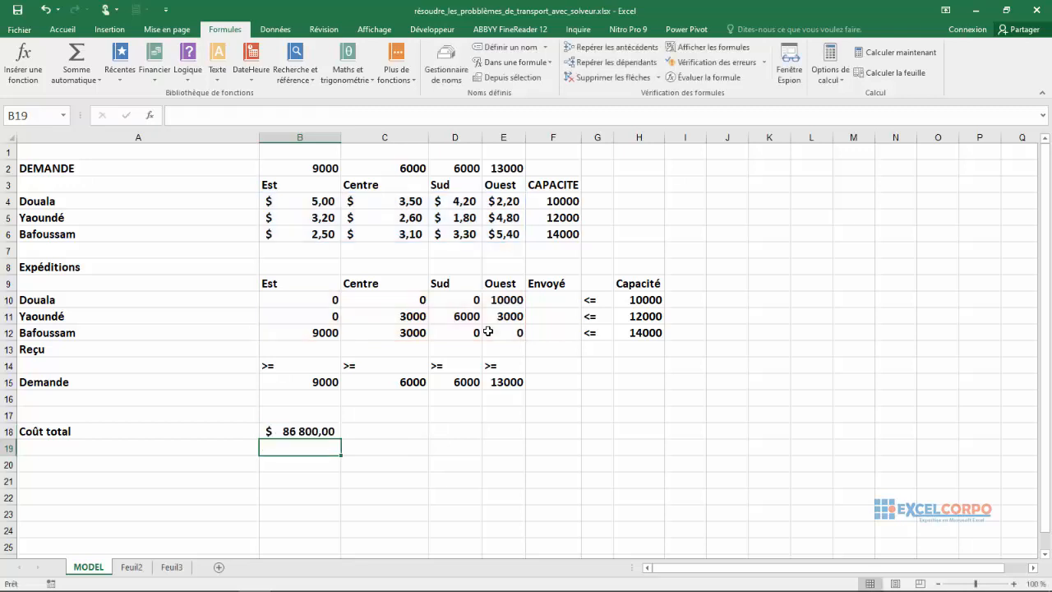
pyautogui.click(304, 432)
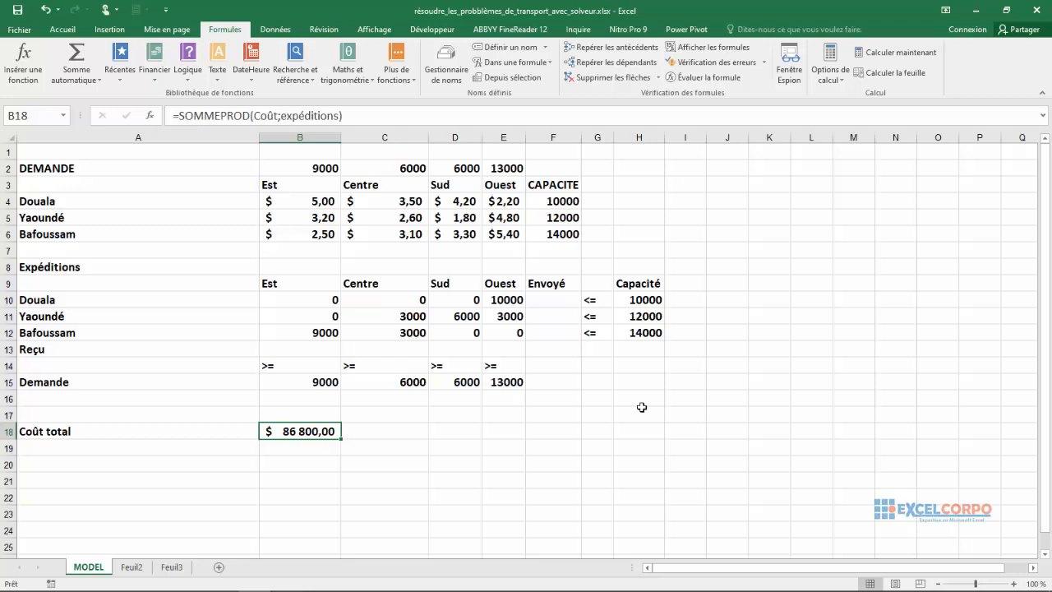
# Enter =SOMME(B10:D10) in Douala's Envoyé cell F10.
pyautogui.click(552, 302)
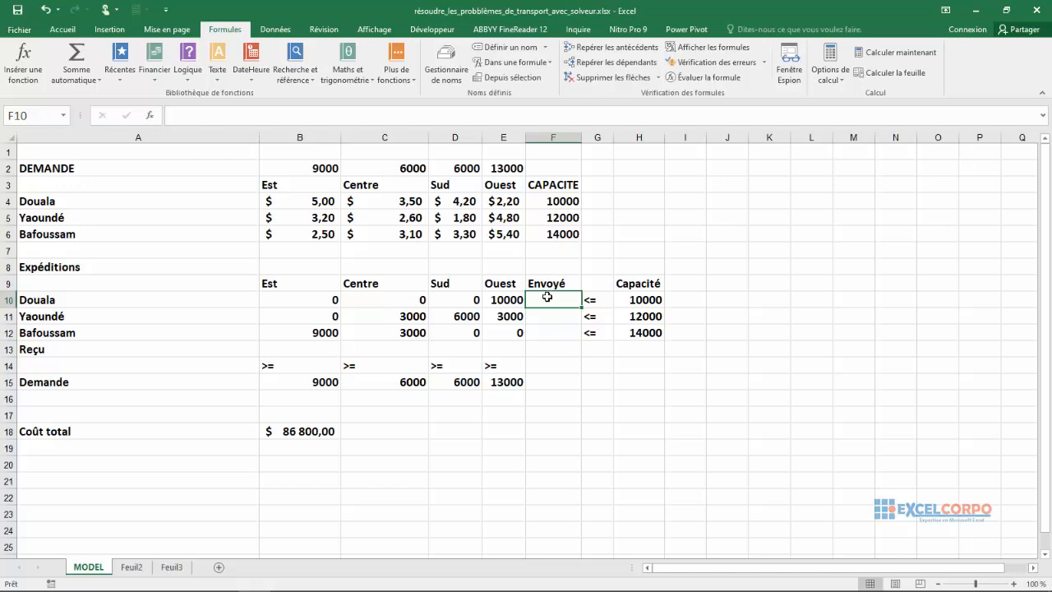
pyautogui.write('=somm')
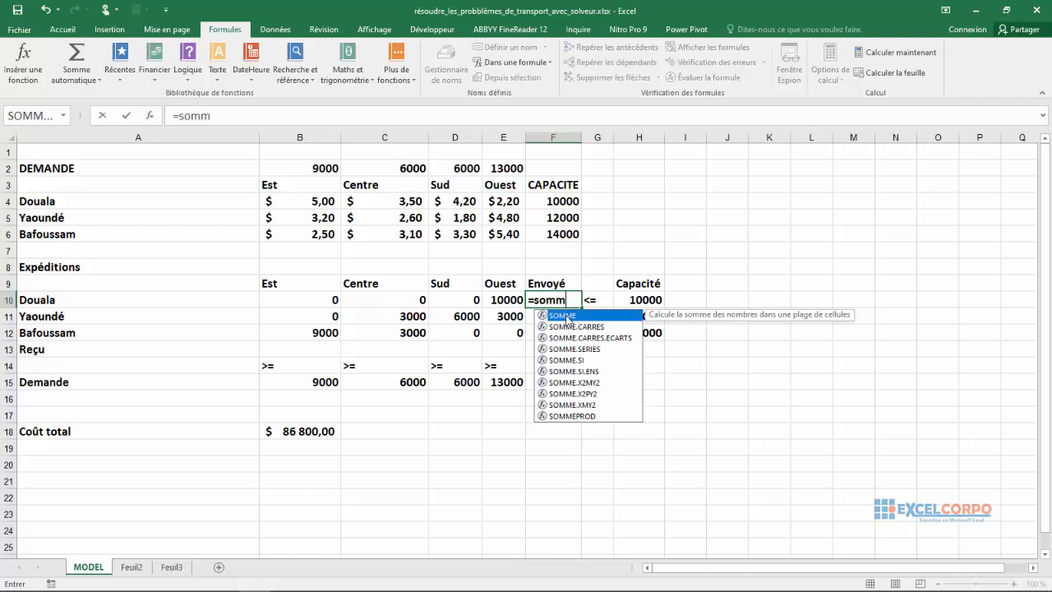
pyautogui.doubleClick(567, 319)
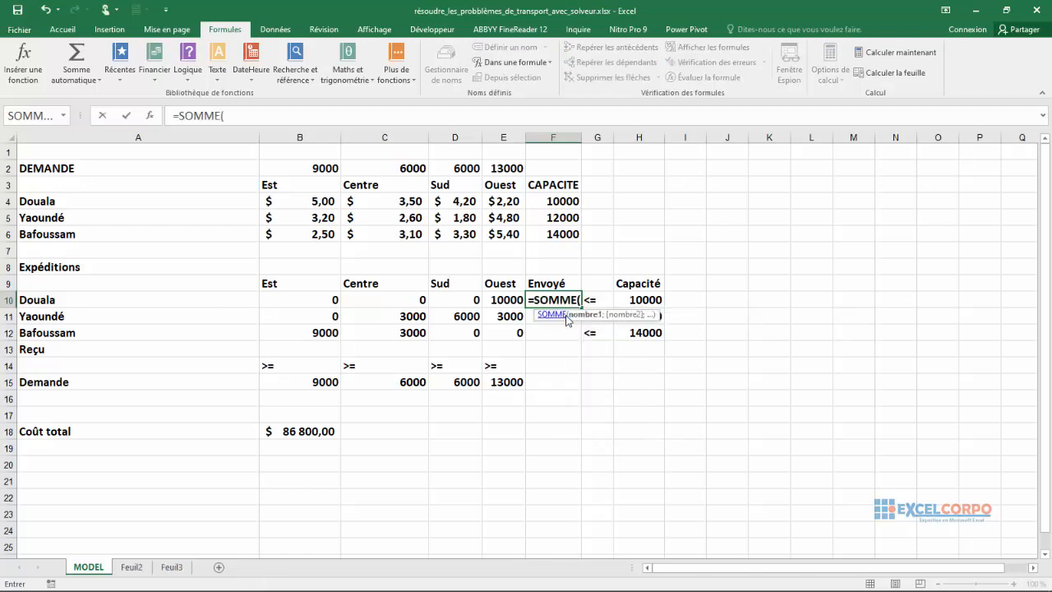
pyautogui.moveTo(319, 301); pyautogui.dragTo(462, 298)
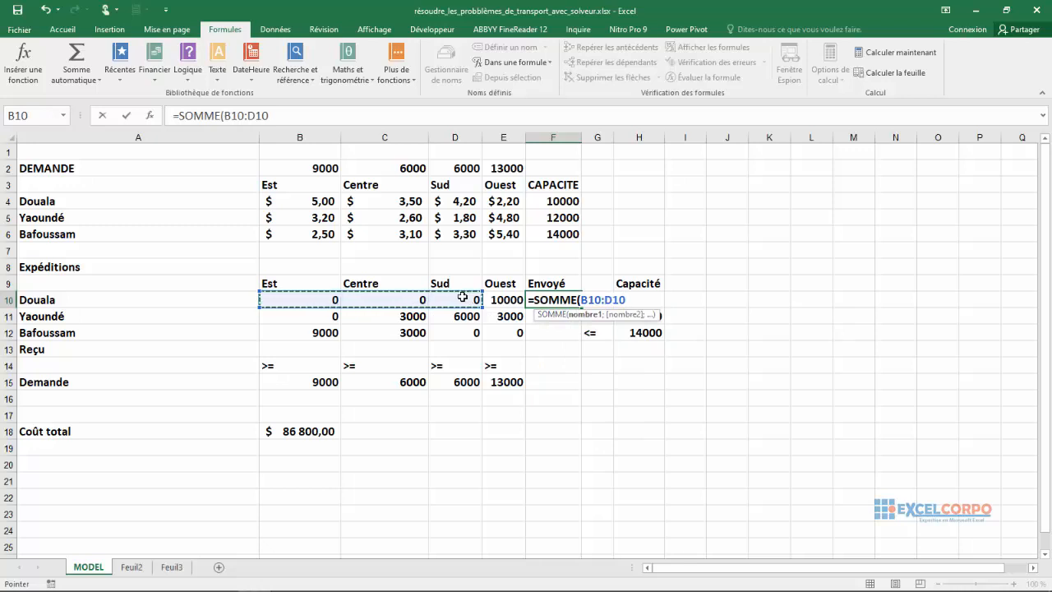
pyautogui.write(')')
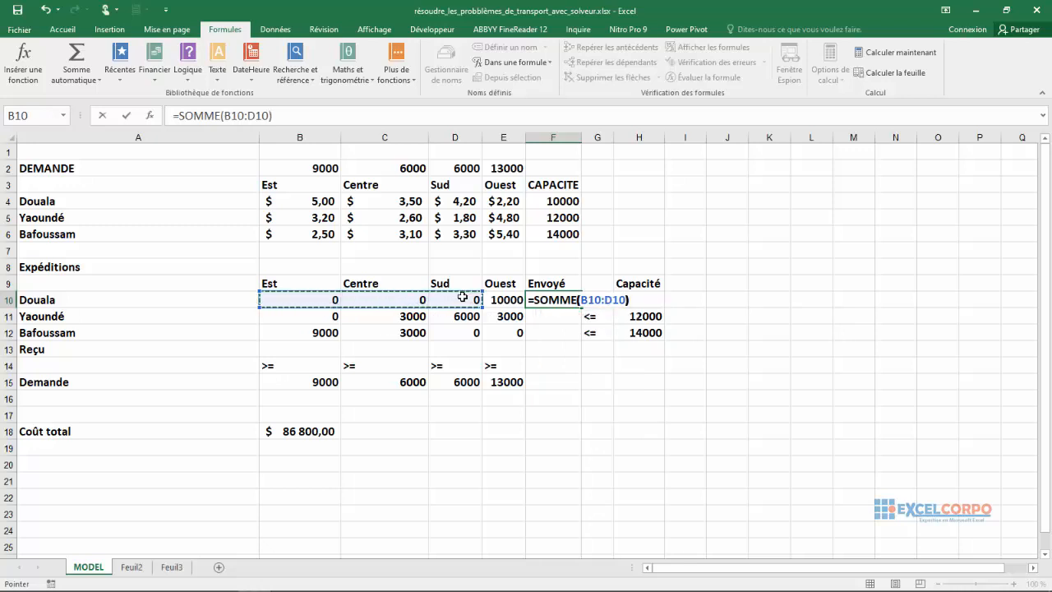
pyautogui.press('Return')
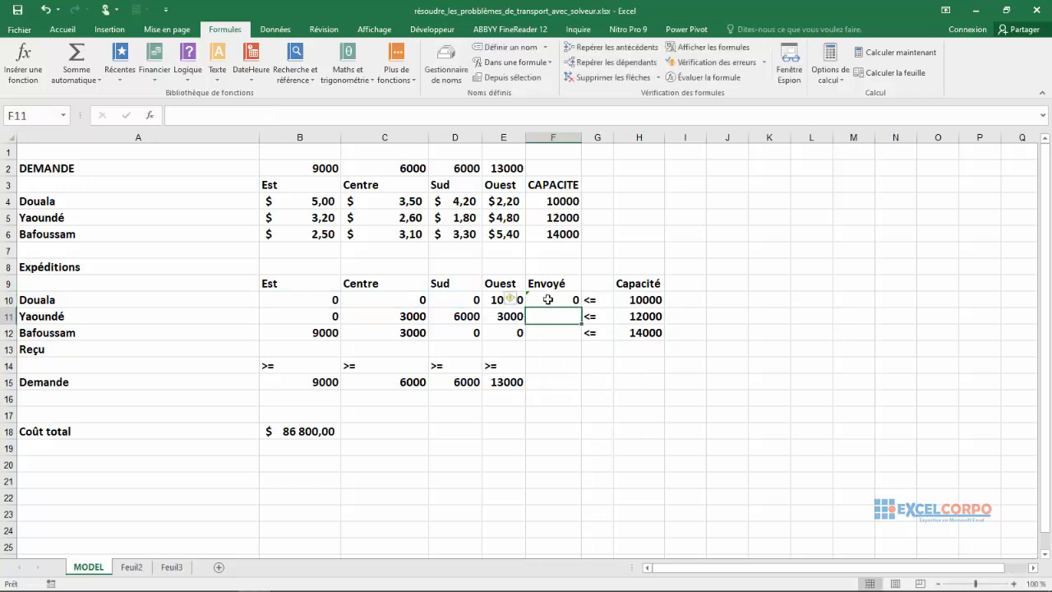
# Correct the sum range in F10 so that the formula reads =SOMME(B10:E10).
pyautogui.click(549, 299)
pyautogui.click(253, 115)
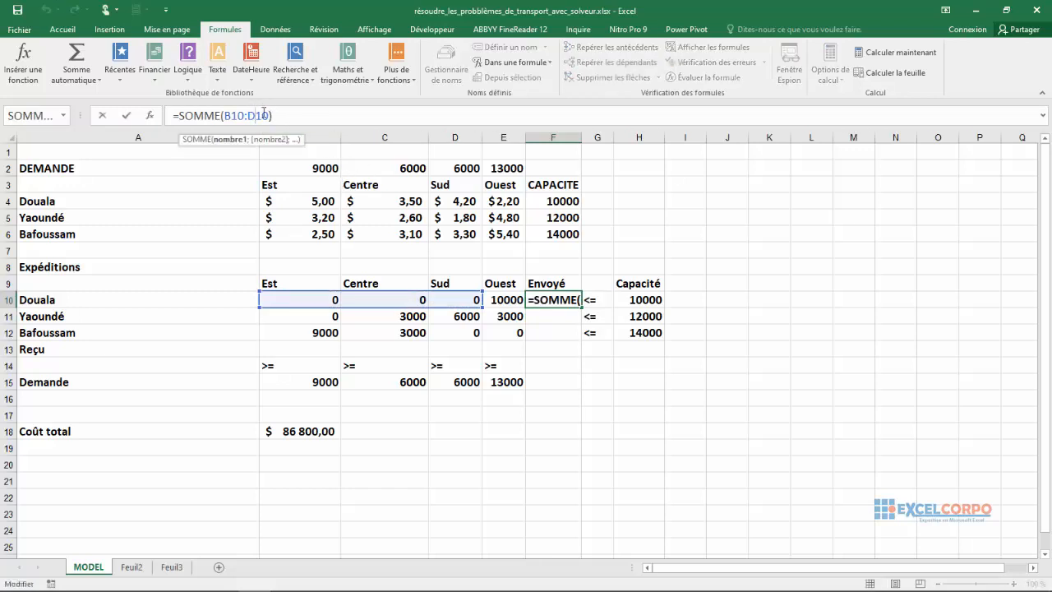
pyautogui.press('BackSpace')
pyautogui.press('BackSpace')
pyautogui.press('BackSpace')
pyautogui.press('BackSpace')
pyautogui.press('BackSpace')
pyautogui.press('BackSpace')
pyautogui.press('BackSpace')
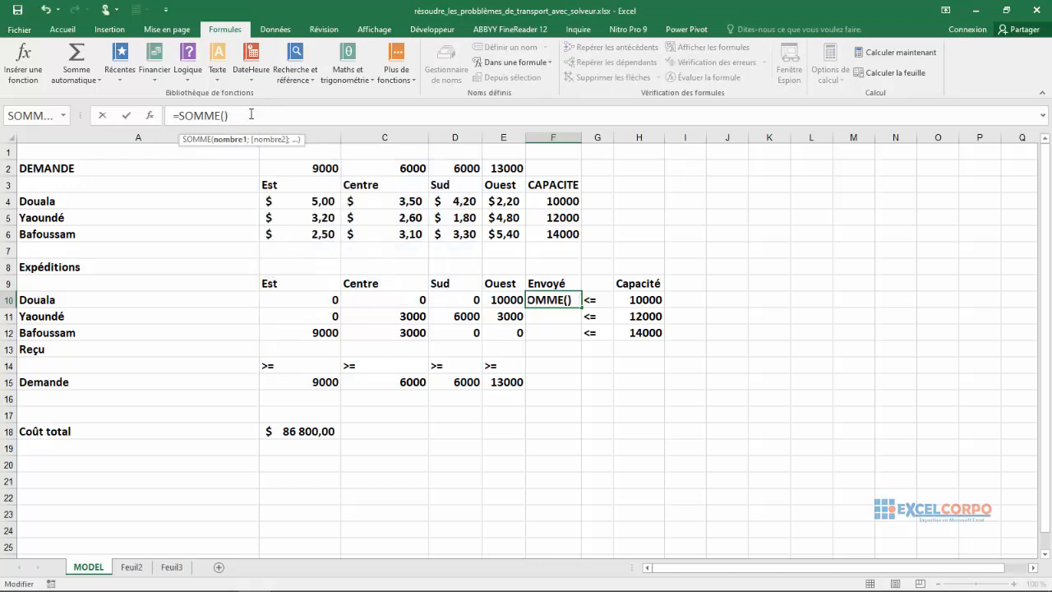
pyautogui.press('Delete')
pyautogui.moveTo(319, 303); pyautogui.dragTo(498, 293)
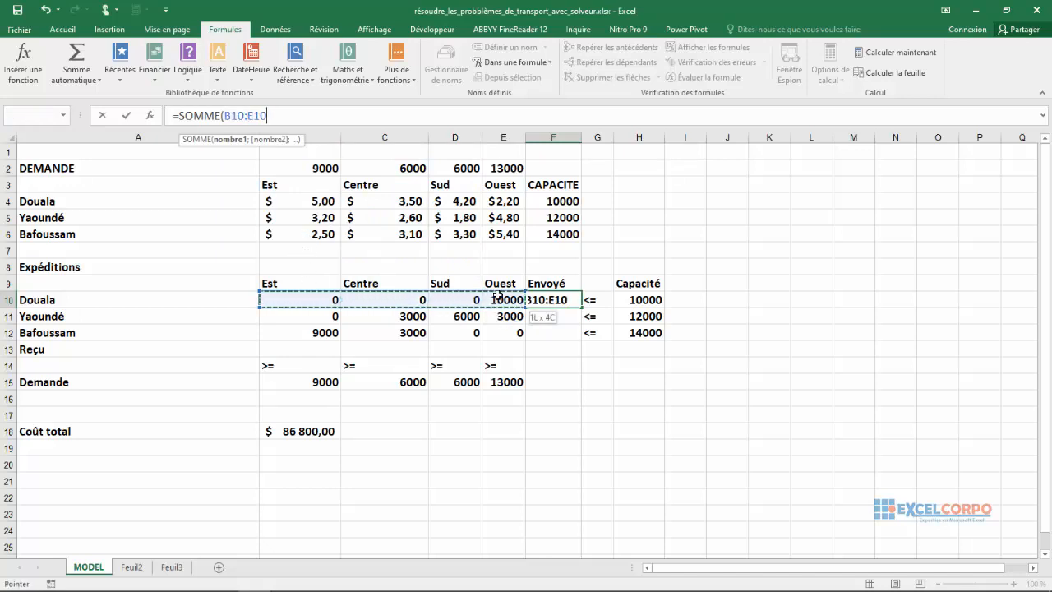
pyautogui.write(')')
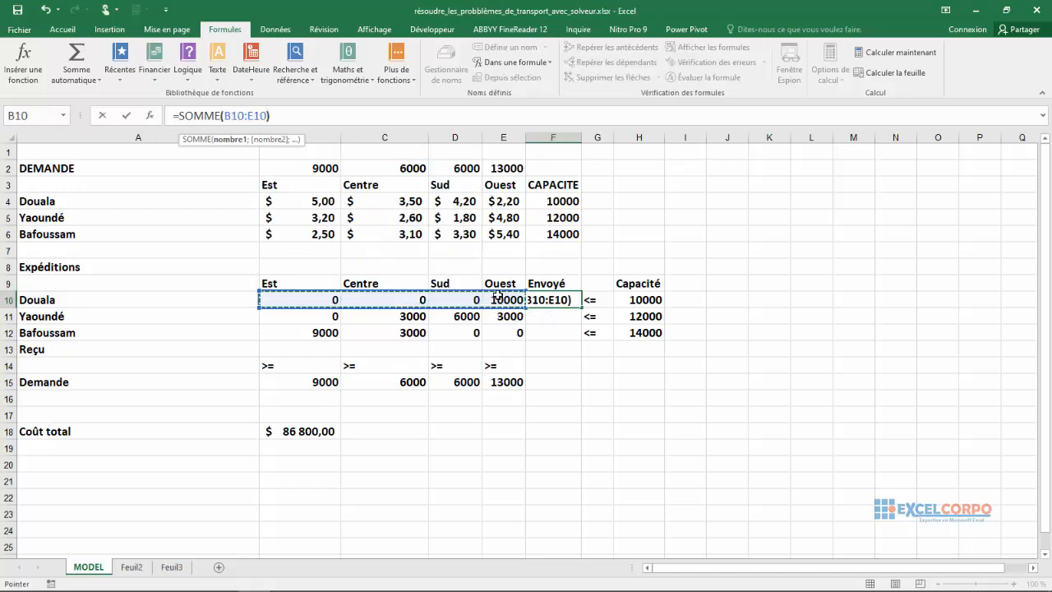
pyautogui.press('Return')
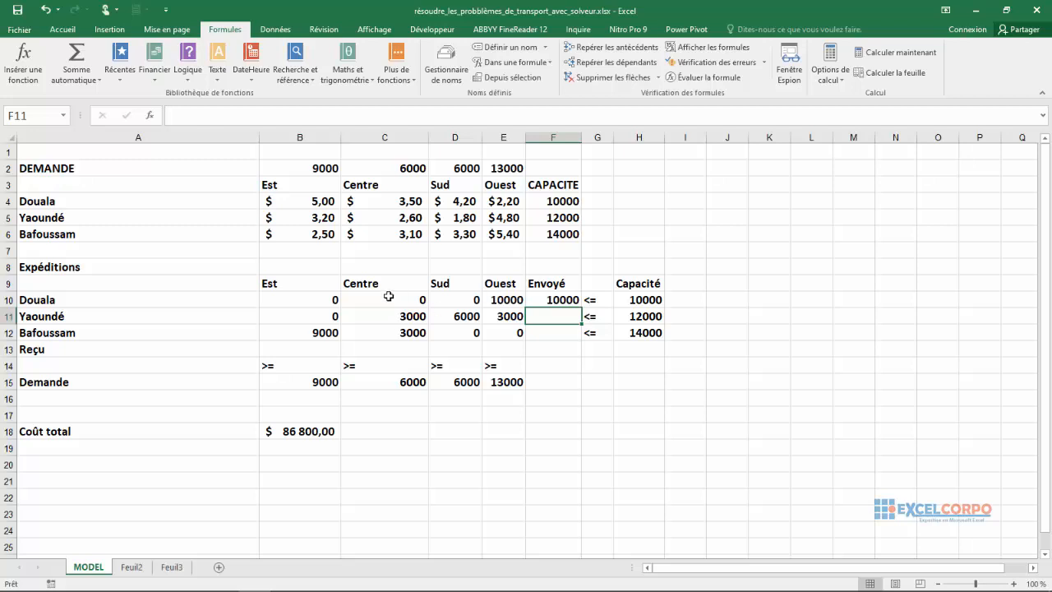
# Copy the Envoyé sum formula from F10 down to F12 for Yaoundé and Bafoussam.
pyautogui.click(562, 300)
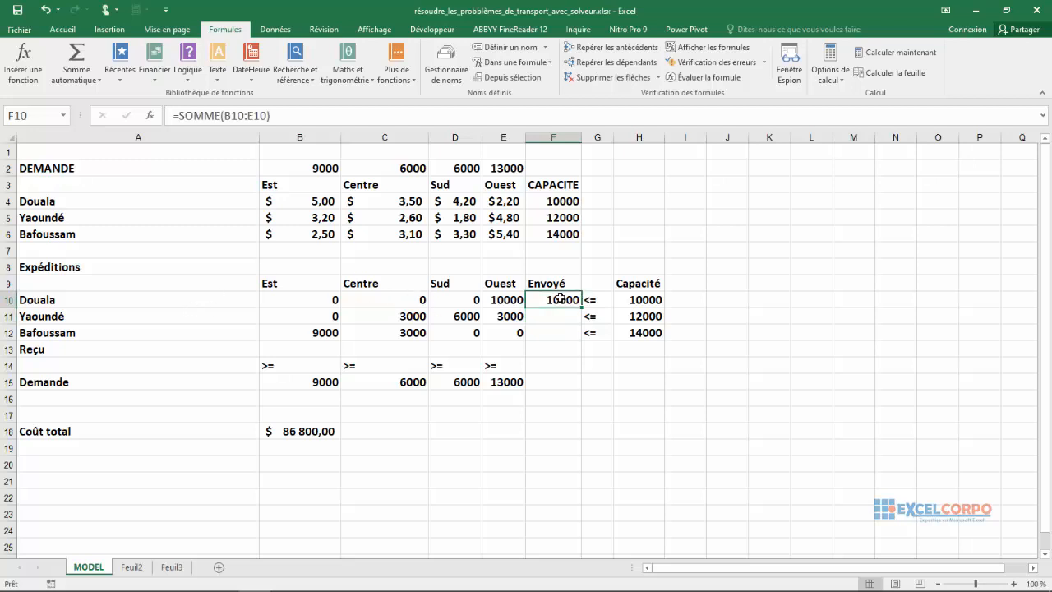
pyautogui.moveTo(581, 305); pyautogui.dragTo(576, 331)
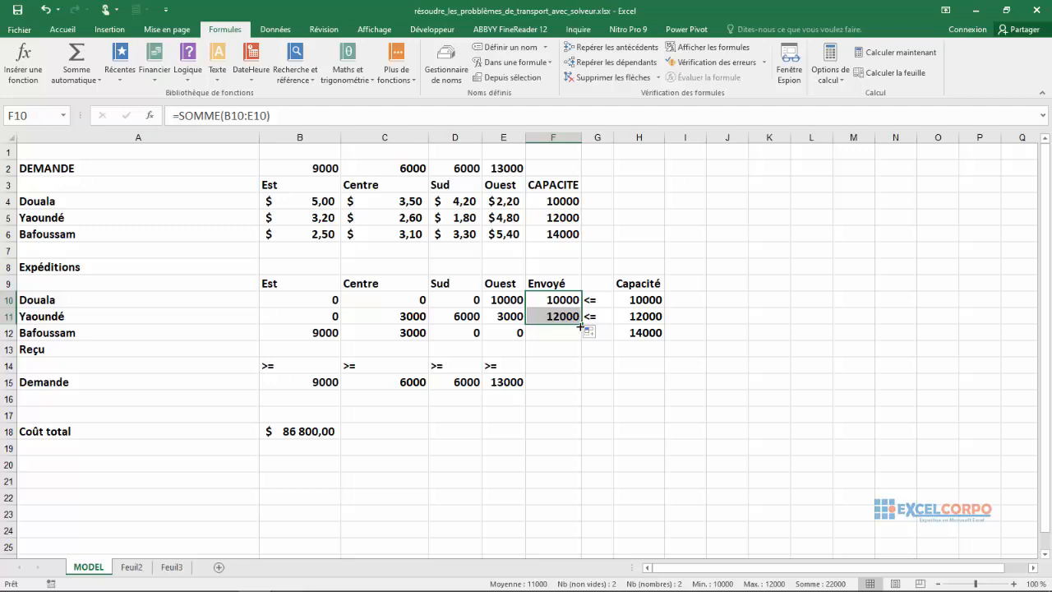
pyautogui.moveTo(580, 326); pyautogui.dragTo(580, 334)
# Compare each city's Envoyé total in F10:F12 with its capacity limit in H10:H12 and the capacity table above.
pyautogui.click(578, 320)
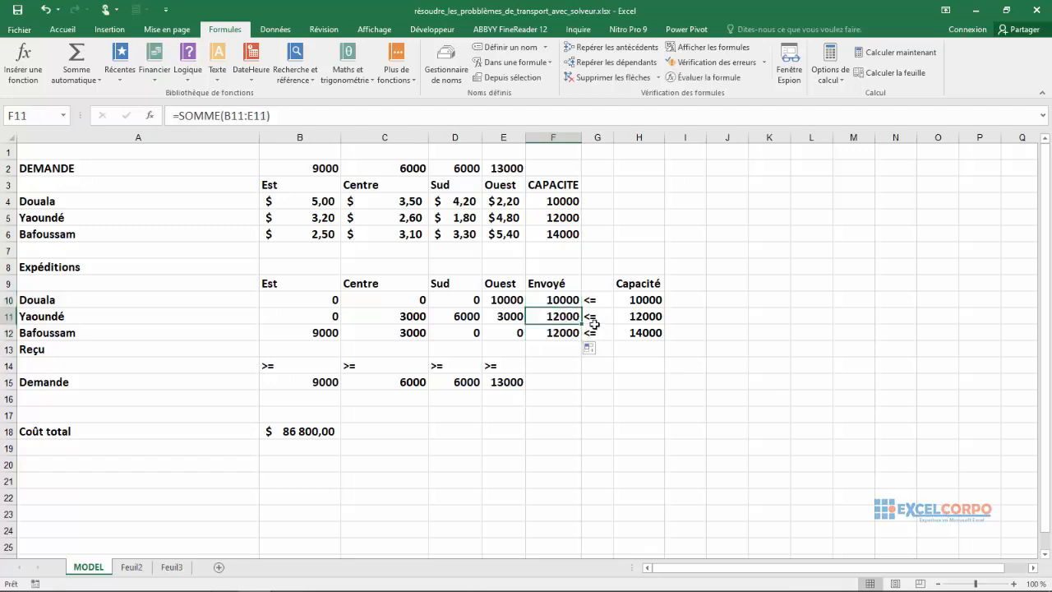
pyautogui.click(562, 300)
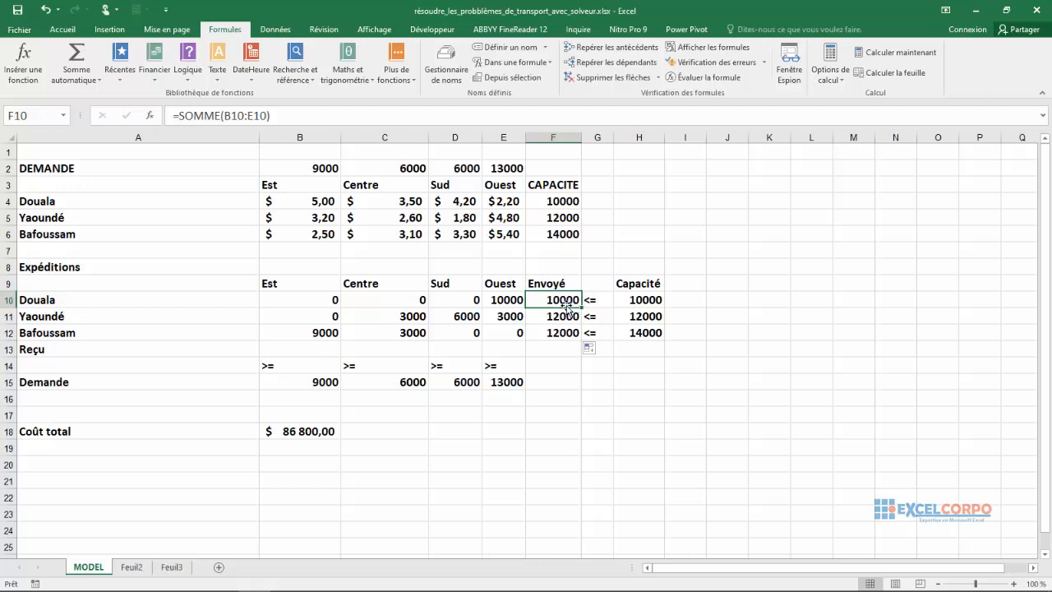
pyautogui.click(651, 300)
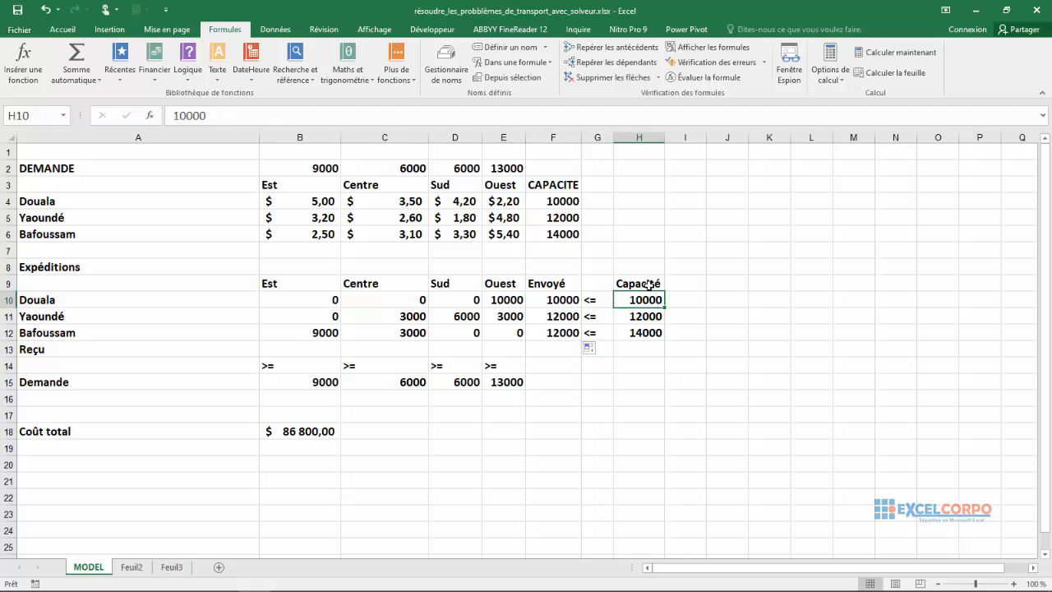
pyautogui.click(552, 320)
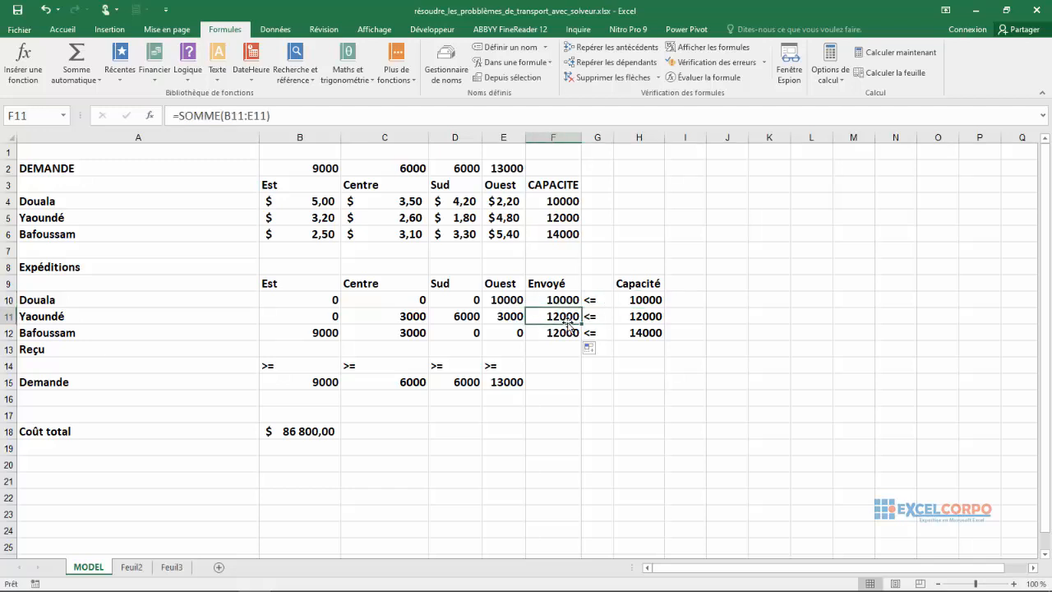
pyautogui.click(659, 318)
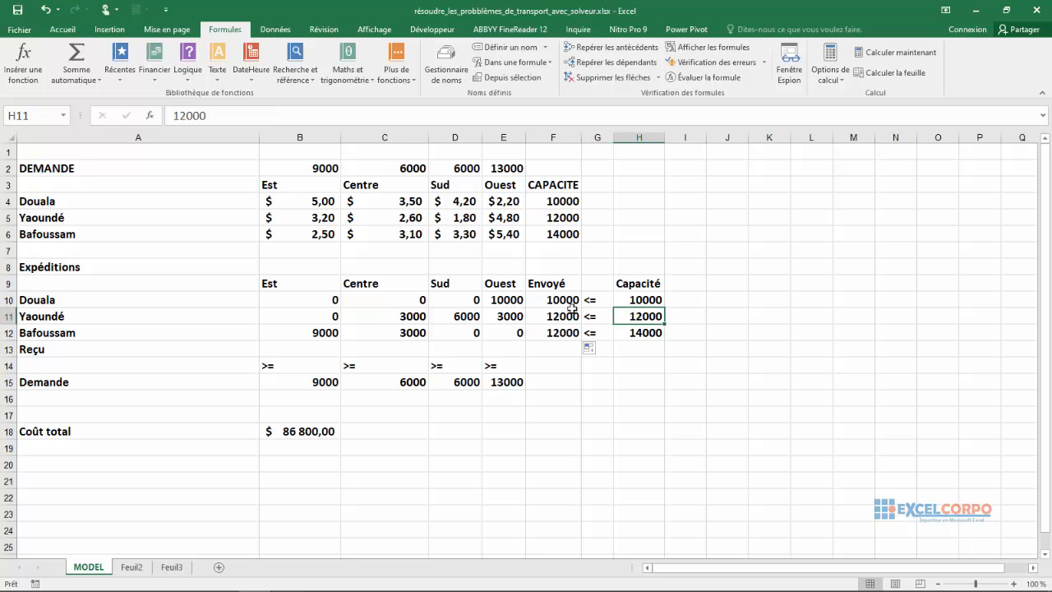
pyautogui.click(567, 331)
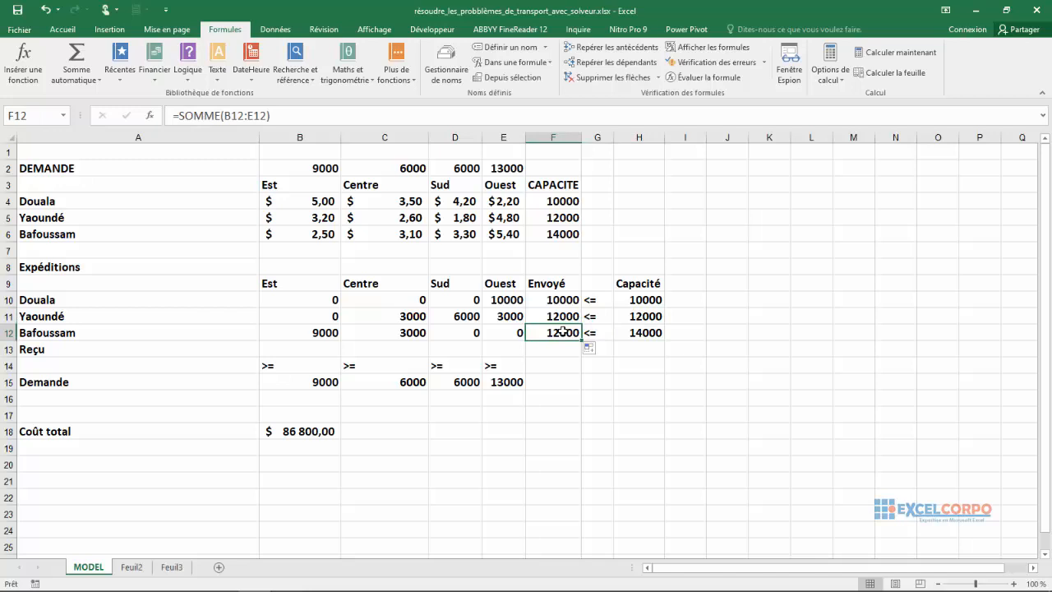
pyautogui.click(643, 332)
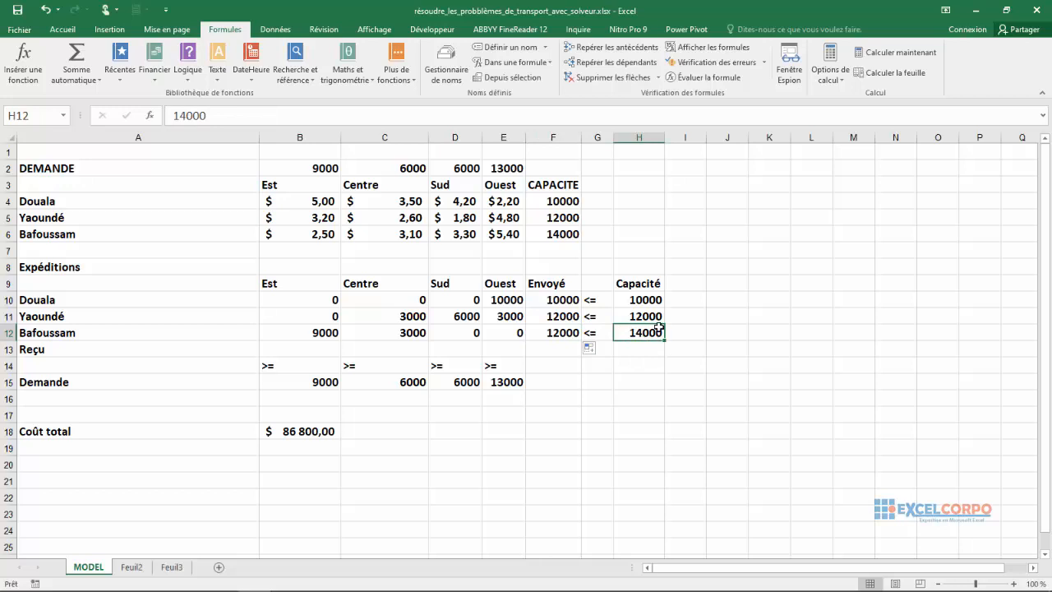
pyautogui.click(580, 233)
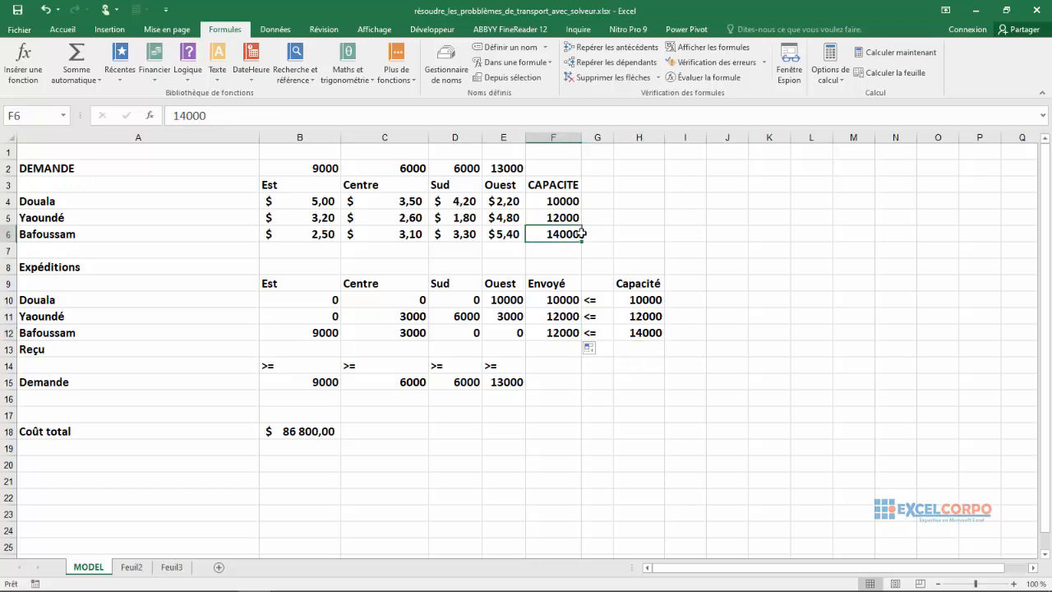
pyautogui.click(605, 313)
pyautogui.click(512, 315)
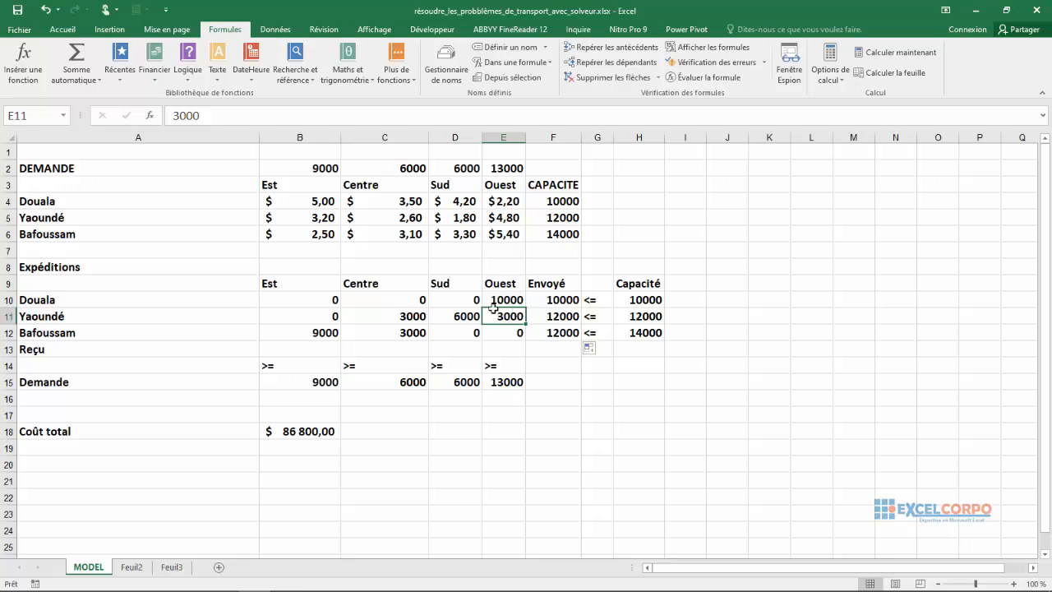
# Enter =SOMME(B10:B12) in Est's Reçu cell B13 and copy the formula across to E13 for the other regions.
pyautogui.click(306, 352)
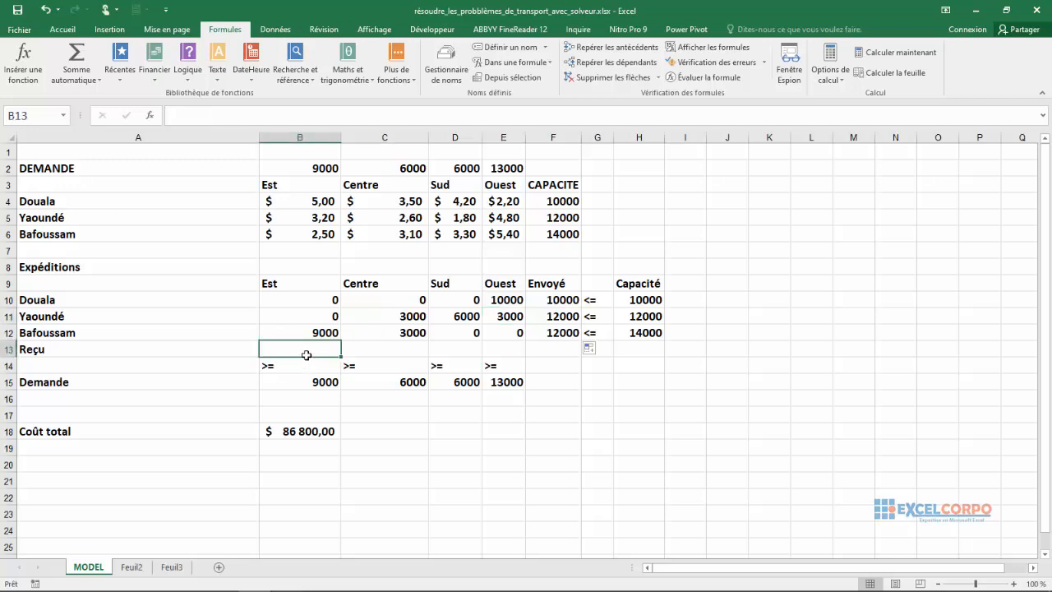
pyautogui.write('=s')
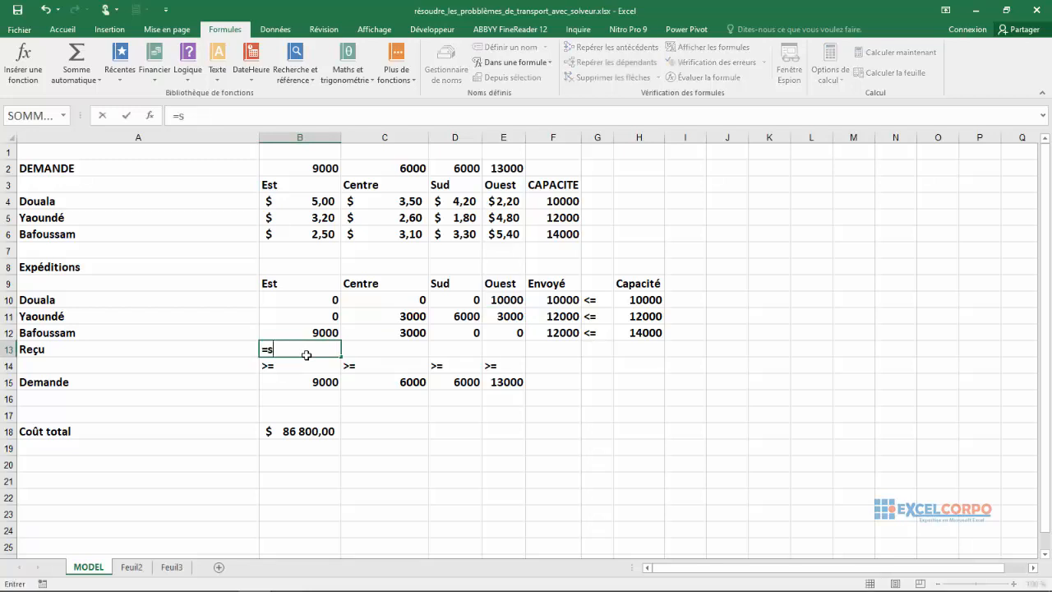
pyautogui.write('omm')
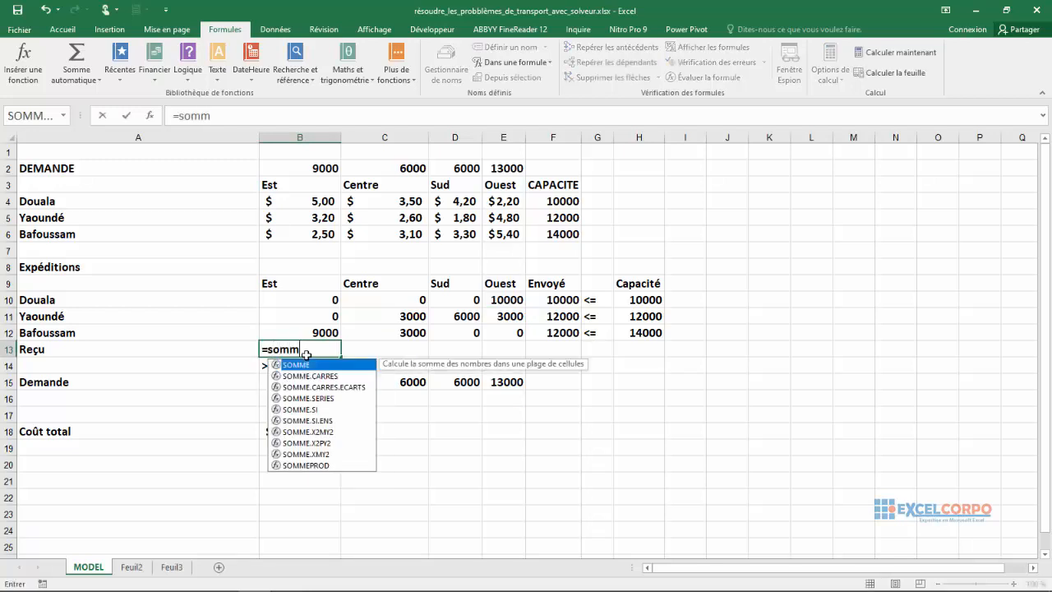
pyautogui.doubleClick(309, 366)
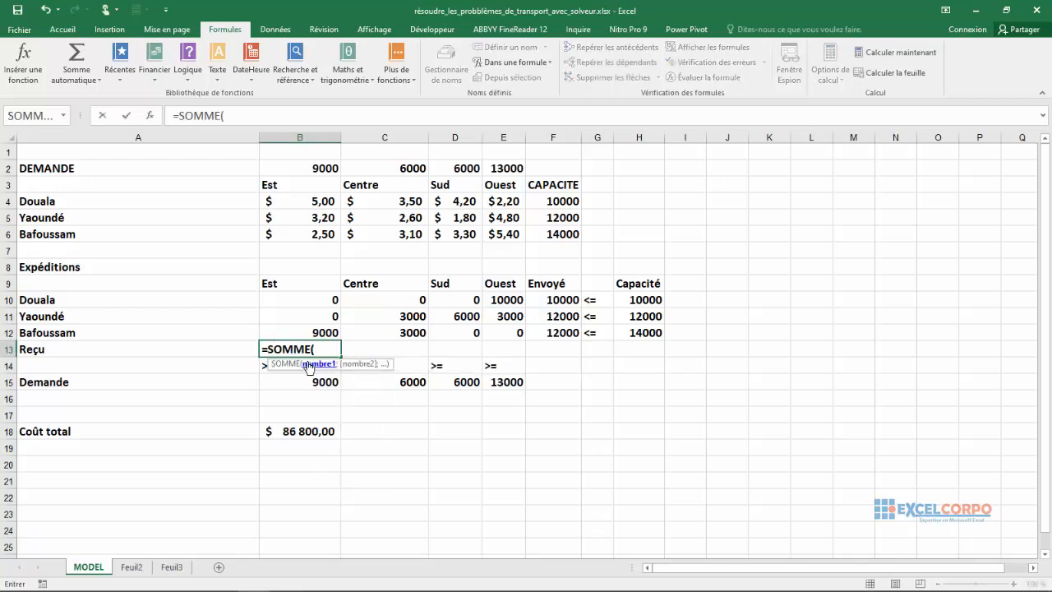
pyautogui.moveTo(312, 303); pyautogui.dragTo(307, 328)
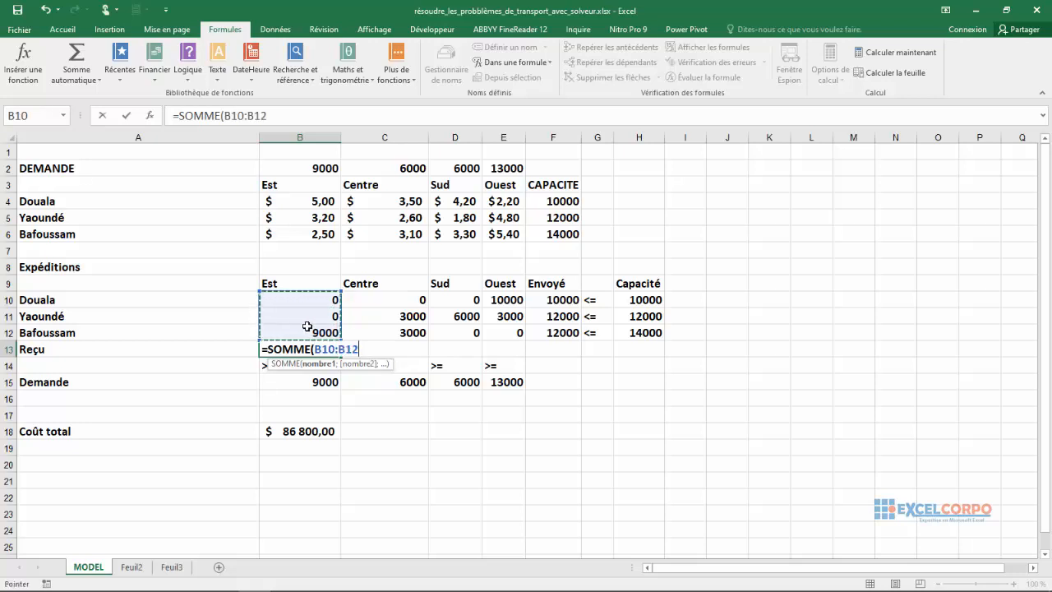
pyautogui.press('Return')
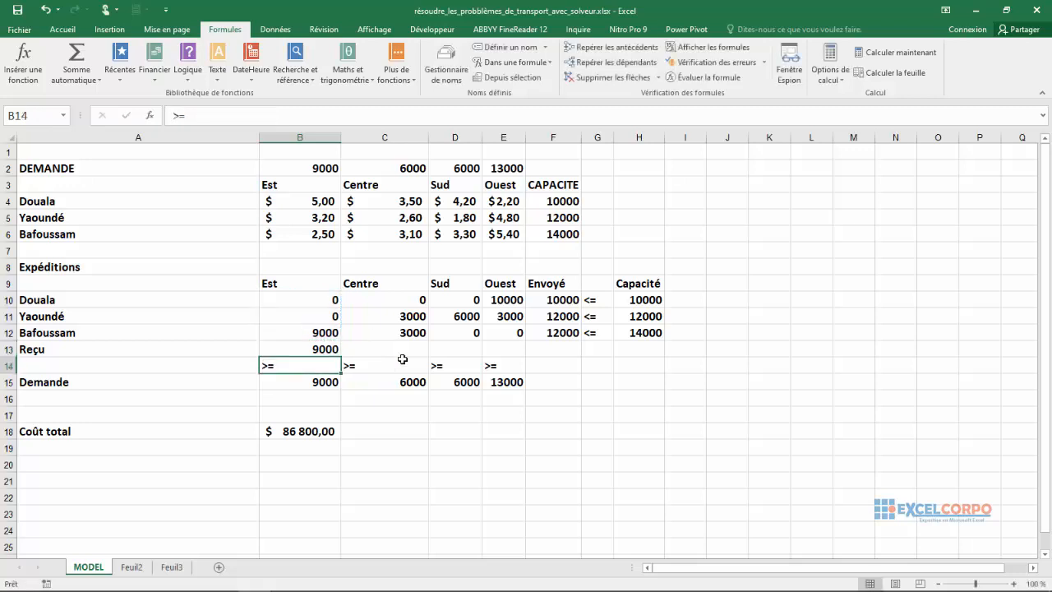
pyautogui.click(337, 350)
pyautogui.moveTo(340, 357); pyautogui.dragTo(521, 347)
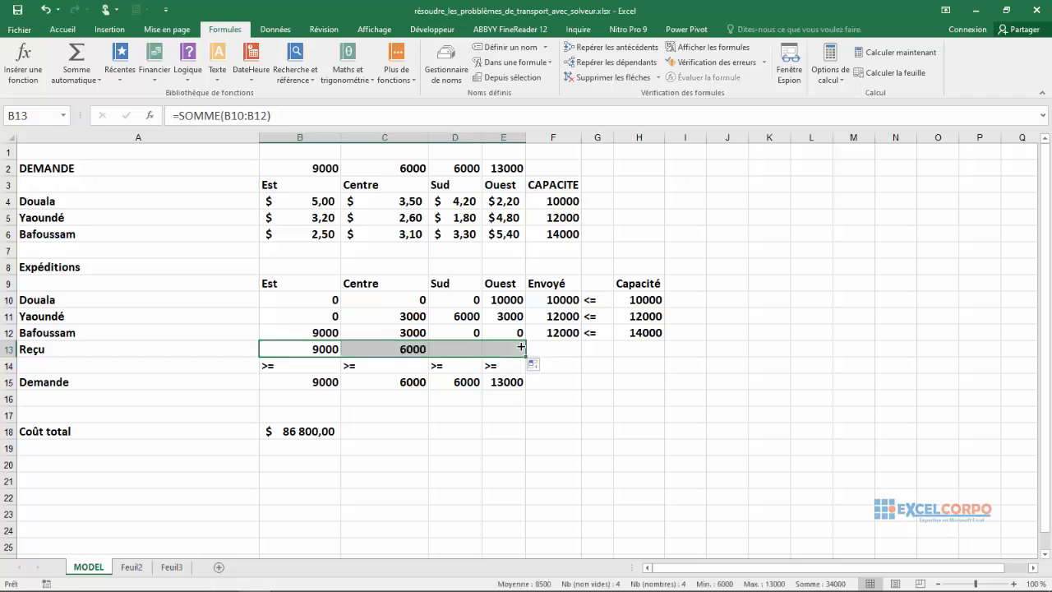
# Compare each region's Reçu total in B13:E13 with its demand in B15:E15 and the >= signs between them.
pyautogui.click(332, 349)
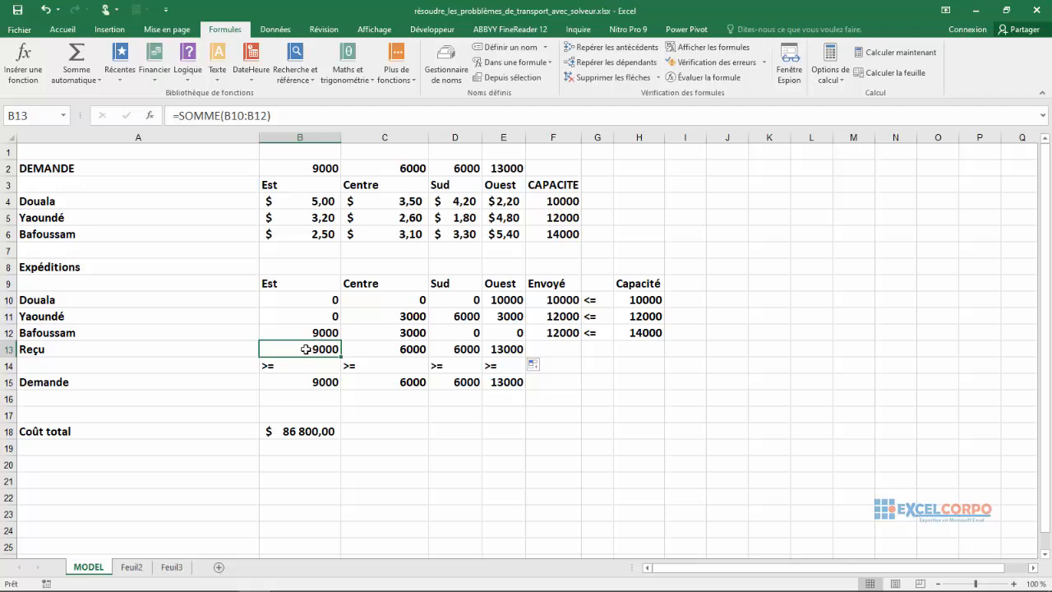
pyautogui.click(302, 368)
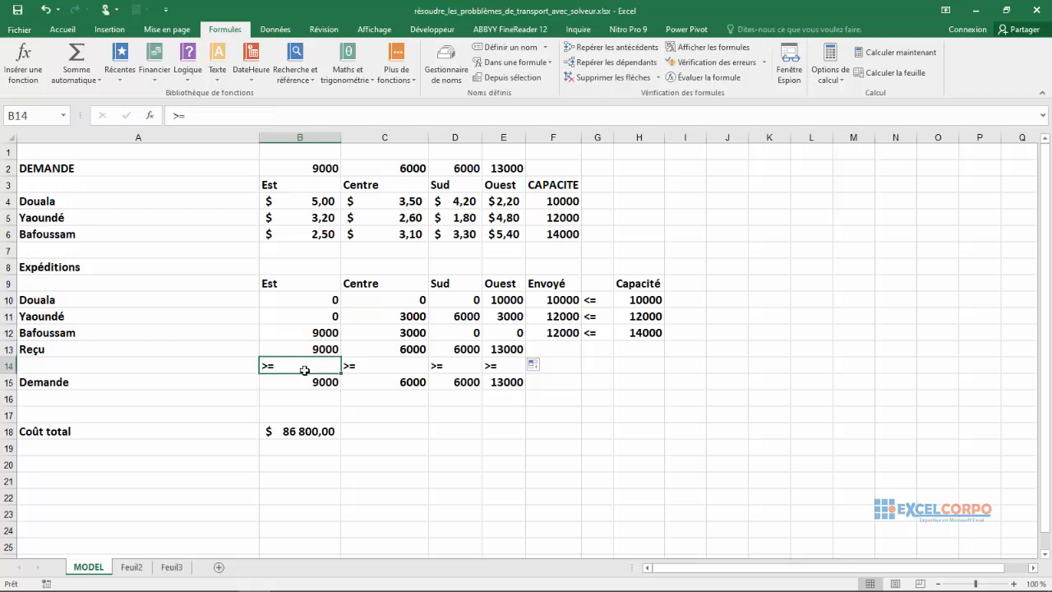
pyautogui.click(305, 382)
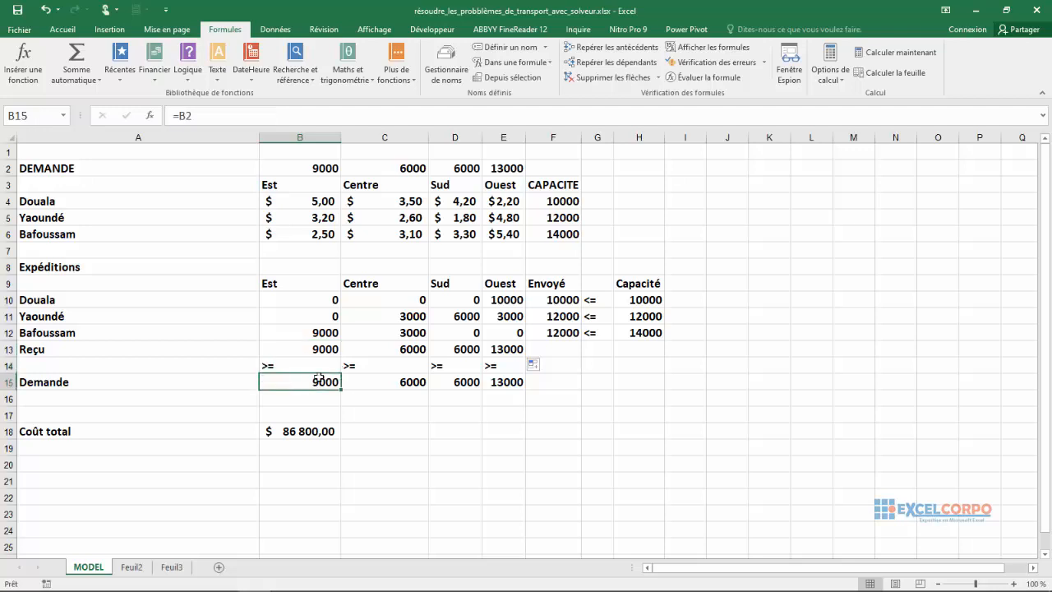
pyautogui.click(421, 352)
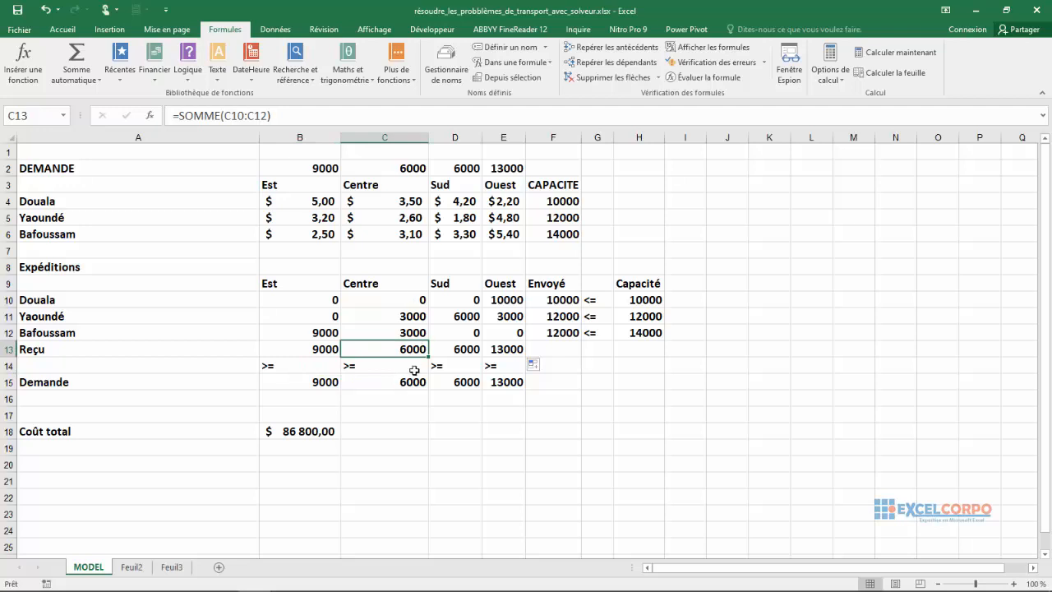
pyautogui.click(407, 380)
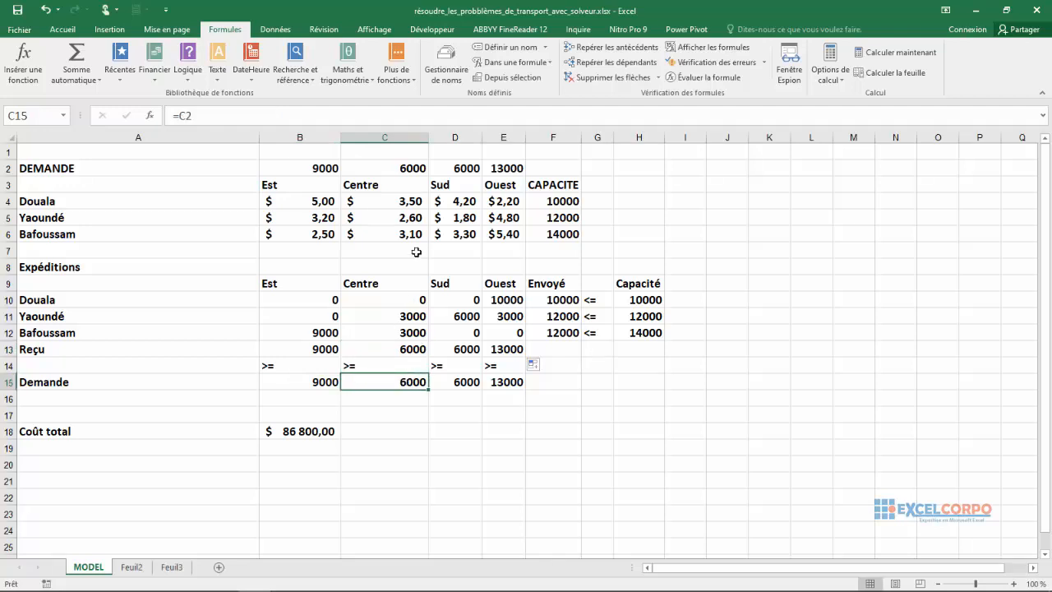
pyautogui.click(462, 347)
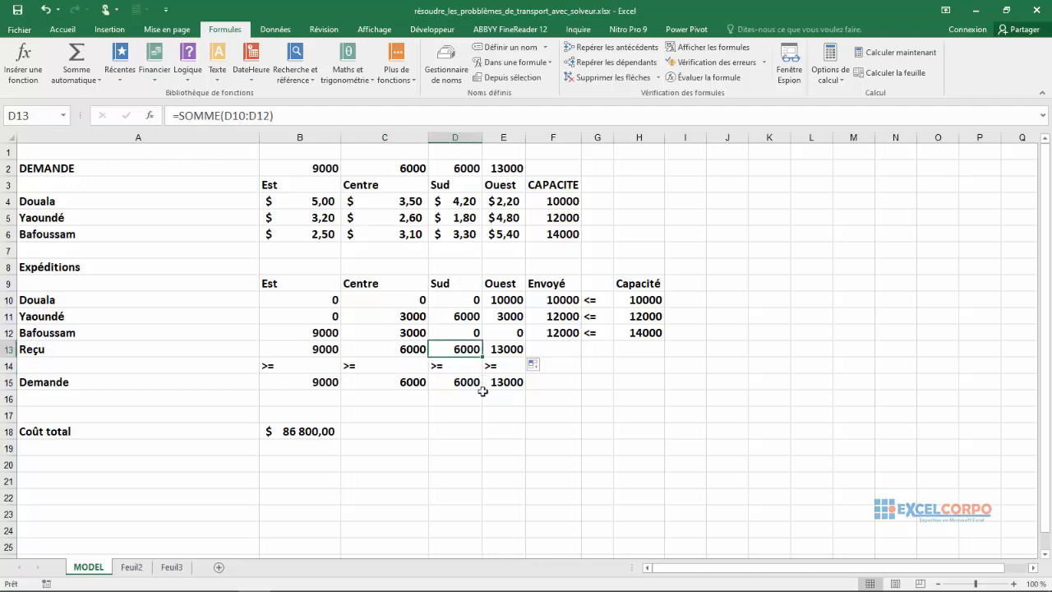
pyautogui.click(507, 347)
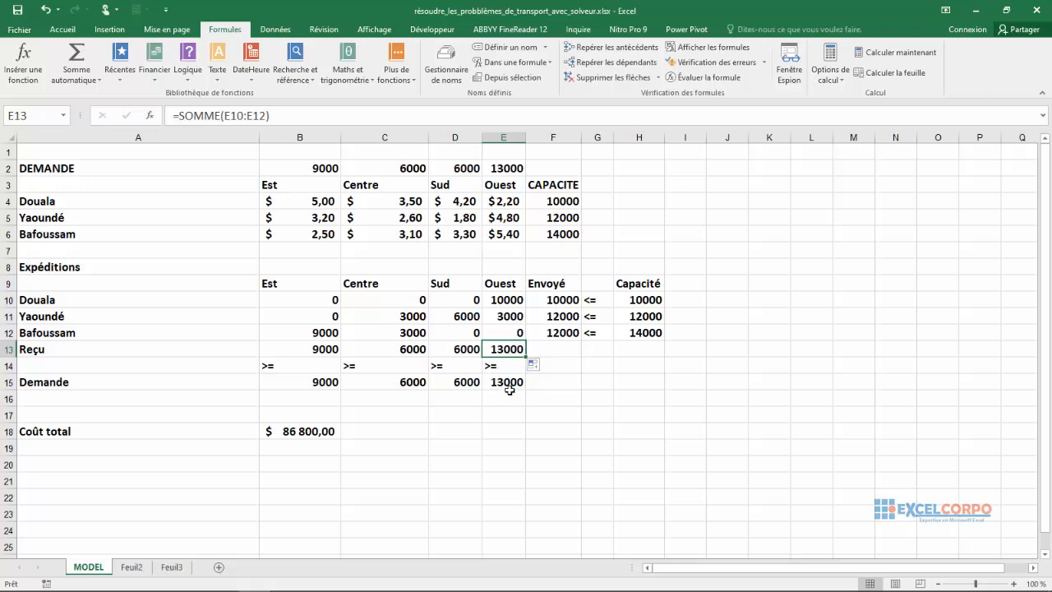
pyautogui.click(506, 384)
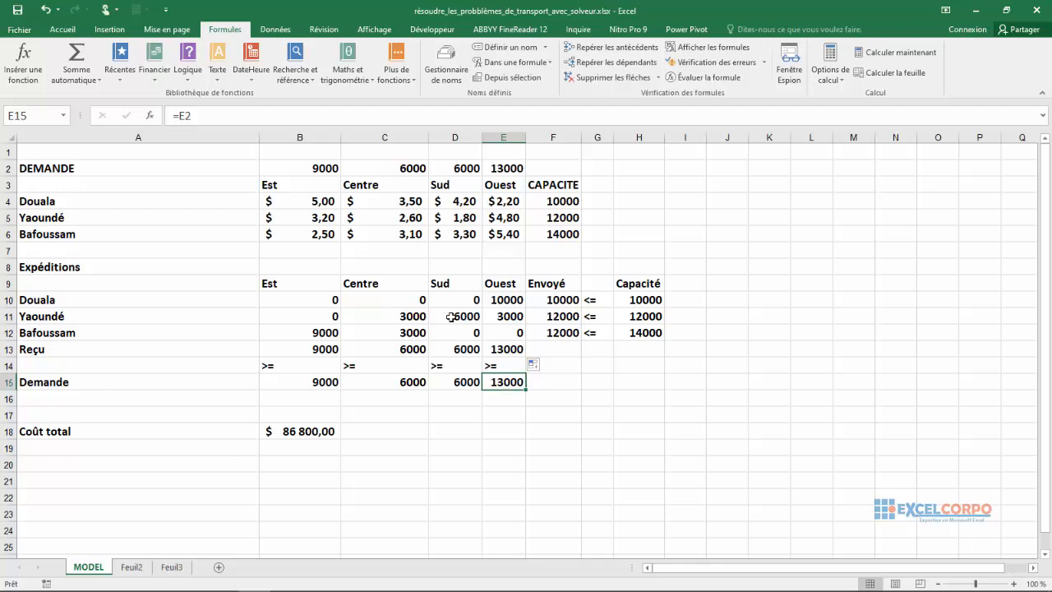
# Open Solver and set the objective to the Coût total cell $B$18.
pyautogui.click(262, 29)
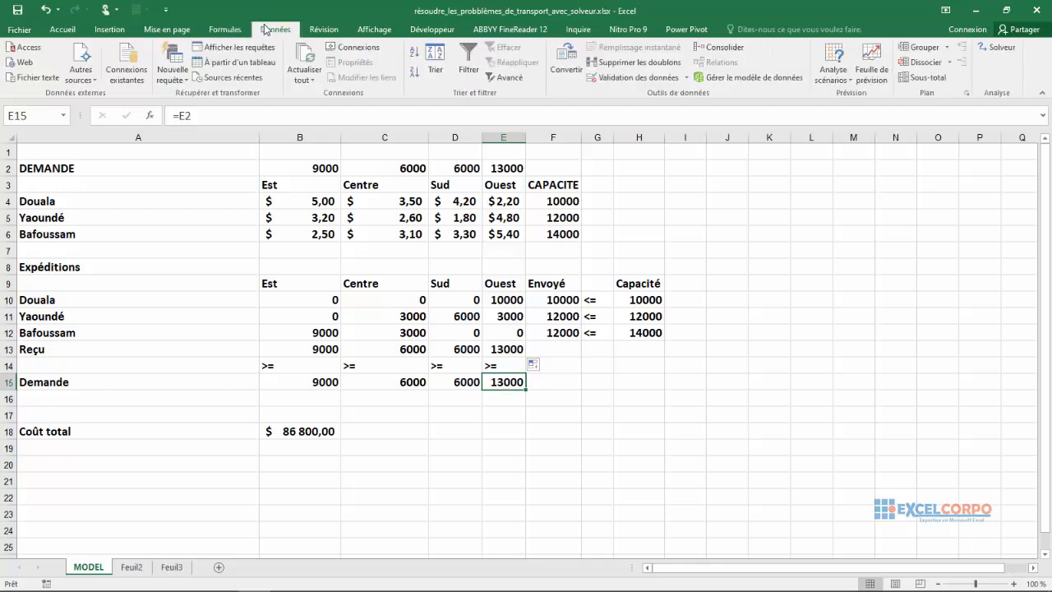
pyautogui.click(995, 47)
pyautogui.moveTo(840, 35); pyautogui.dragTo(815, 36)
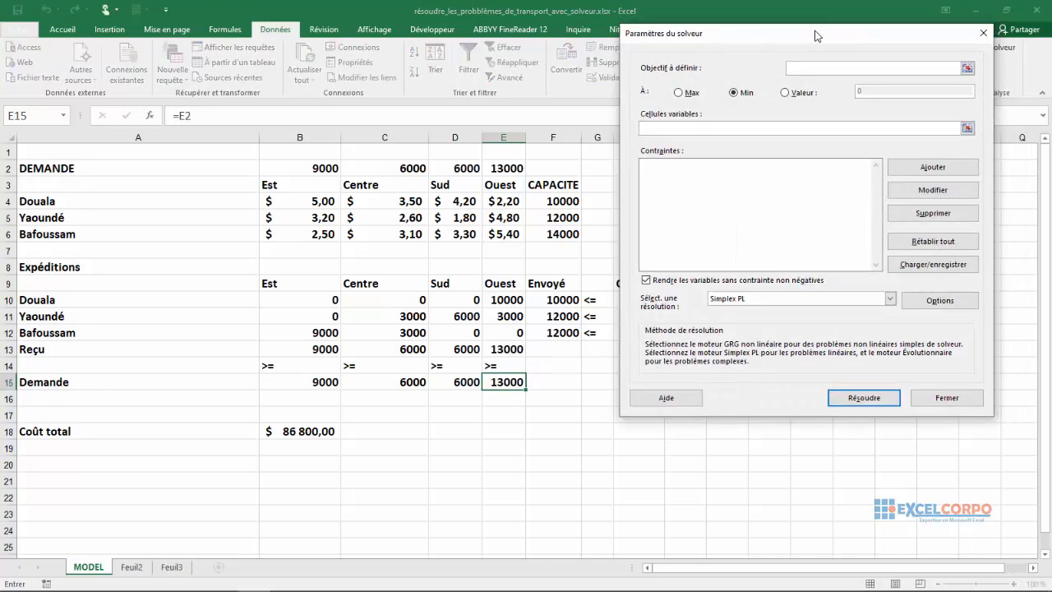
pyautogui.click(966, 69)
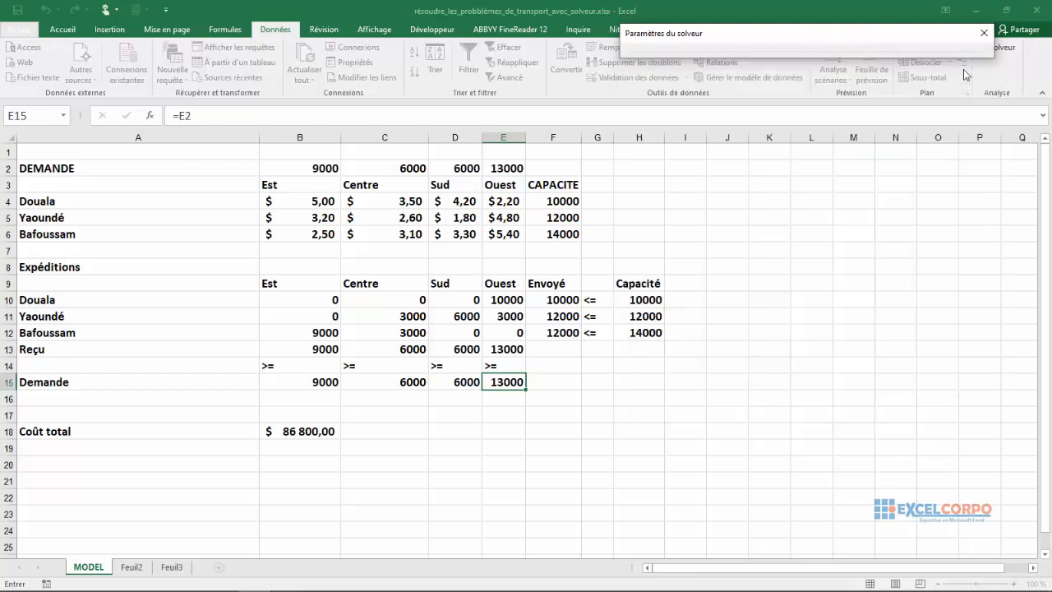
pyautogui.click(300, 433)
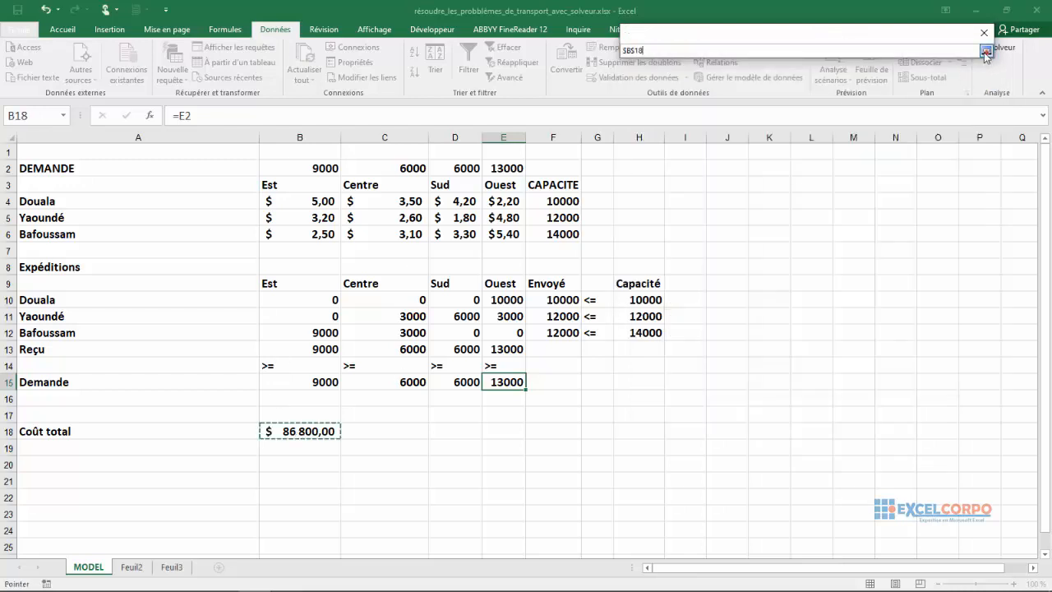
pyautogui.click(986, 51)
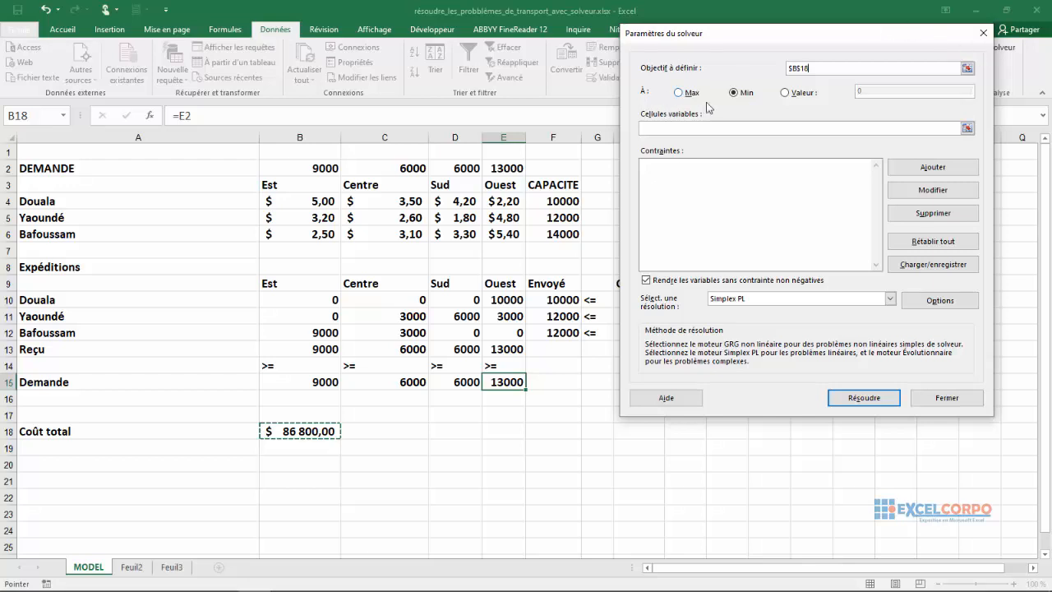
# Set Solver's variable cells to the shipment quantities $B$10:$E$12.
pyautogui.click(968, 128)
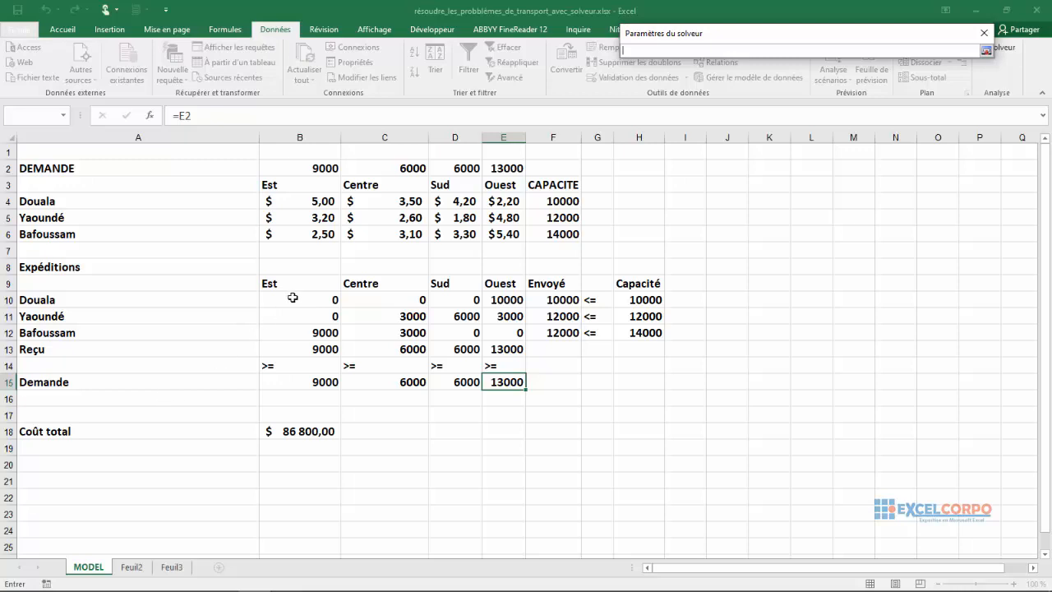
pyautogui.moveTo(302, 299); pyautogui.dragTo(518, 334)
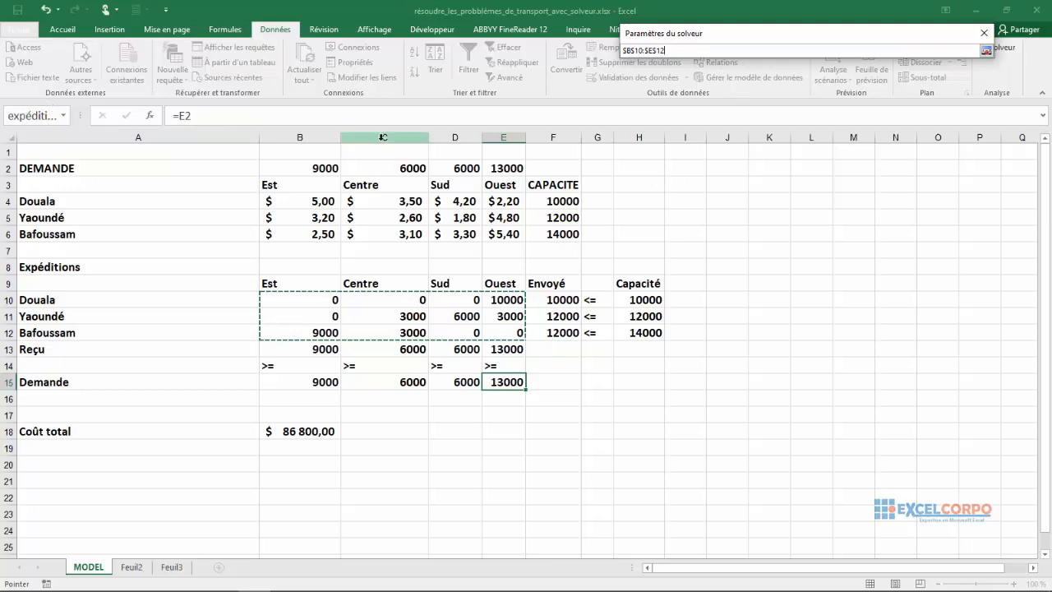
pyautogui.click(990, 55)
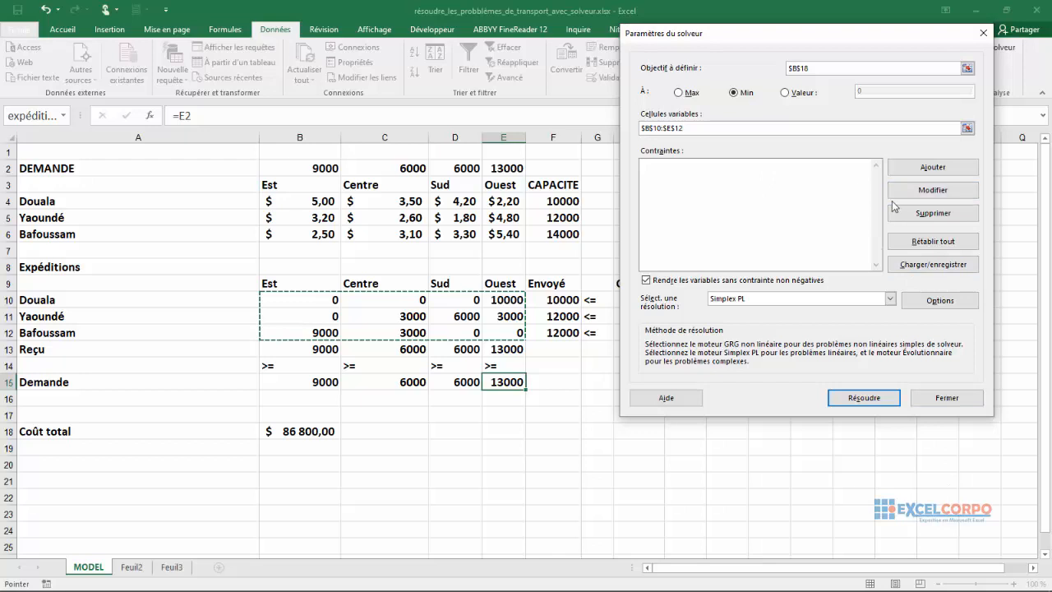
# Add a Solver constraint requiring the Envoyé totals $F$10:$F$12 <= the capacities $H$10:$H$12.
pyautogui.click(922, 171)
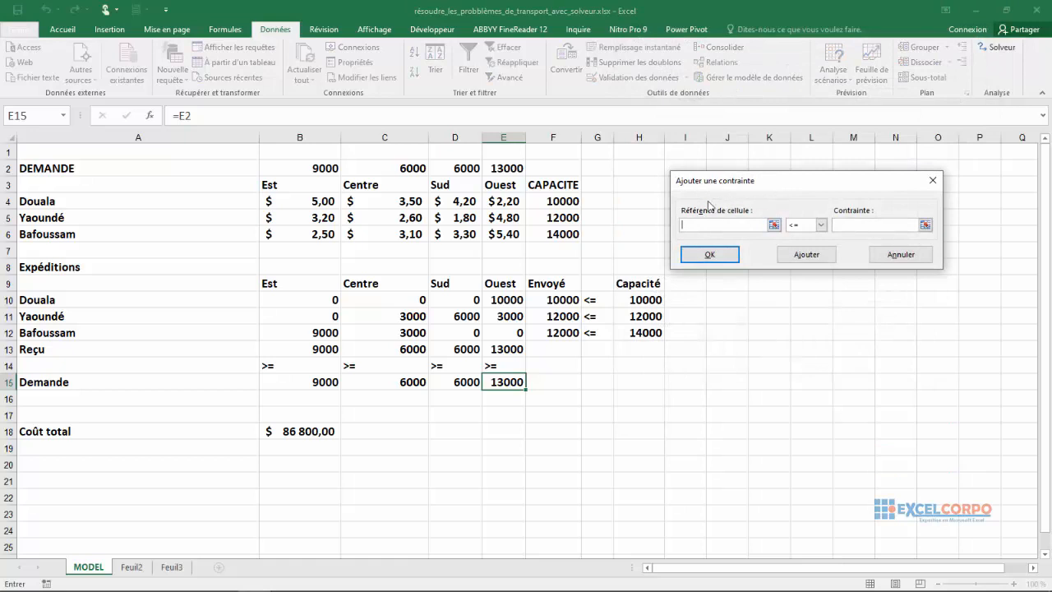
pyautogui.click(773, 225)
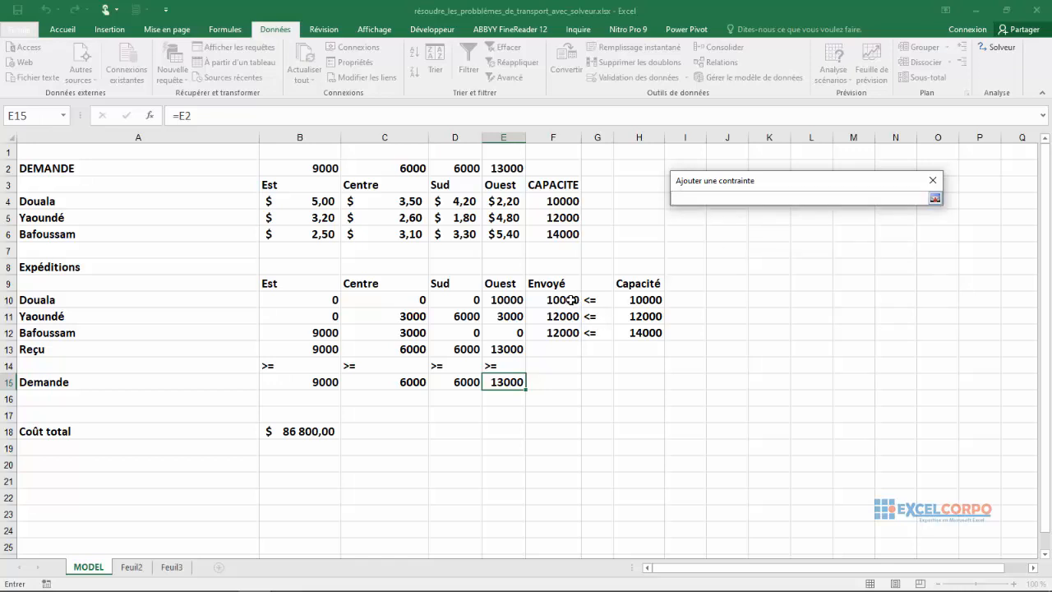
pyautogui.click(567, 297)
pyautogui.moveTo(567, 298); pyautogui.dragTo(567, 332)
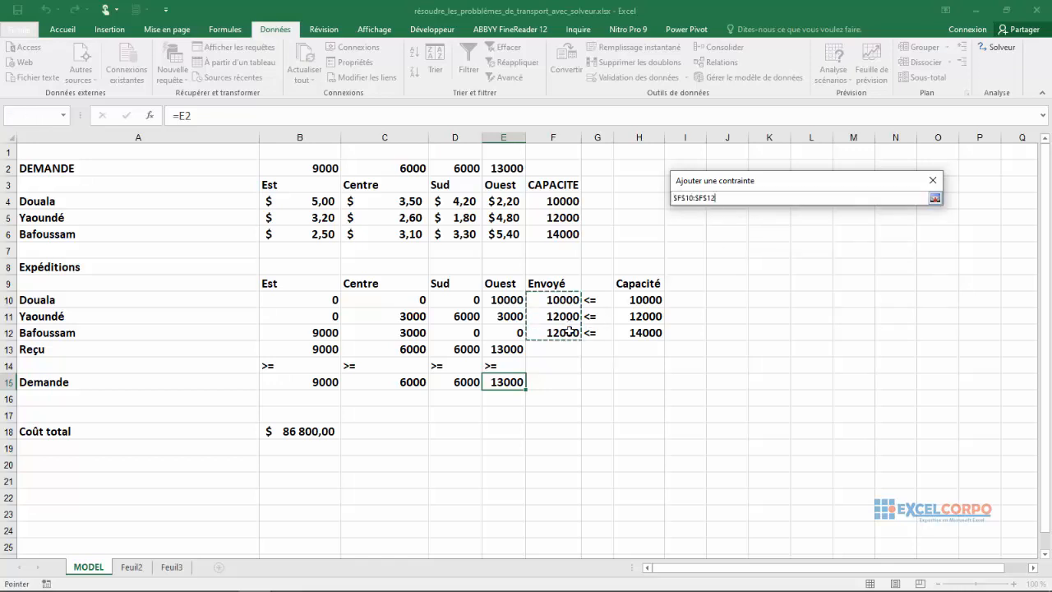
pyautogui.click(934, 199)
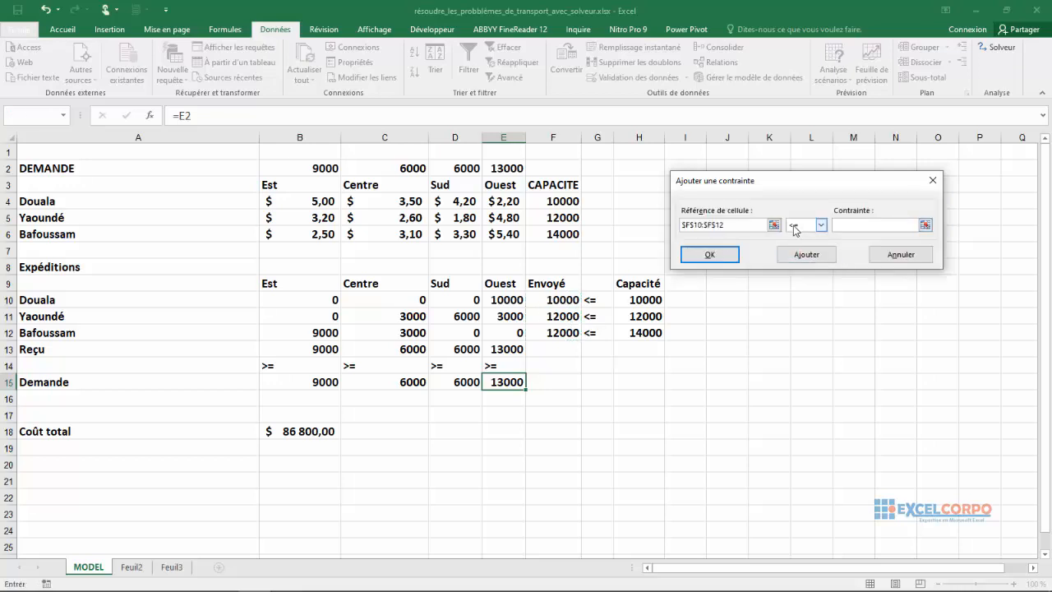
pyautogui.click(926, 225)
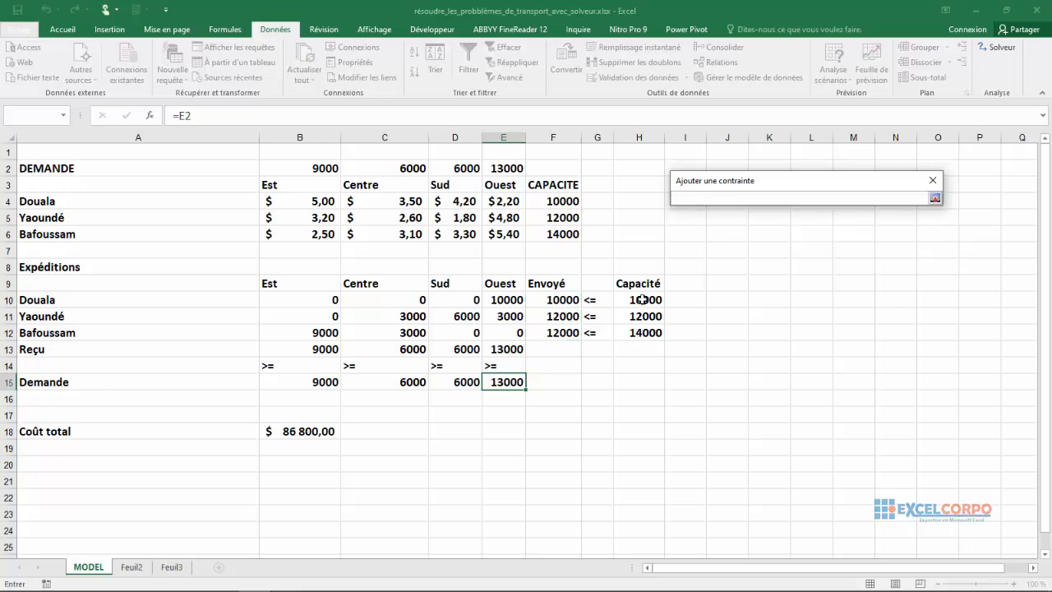
pyautogui.moveTo(642, 299); pyautogui.dragTo(642, 329)
pyautogui.click(936, 198)
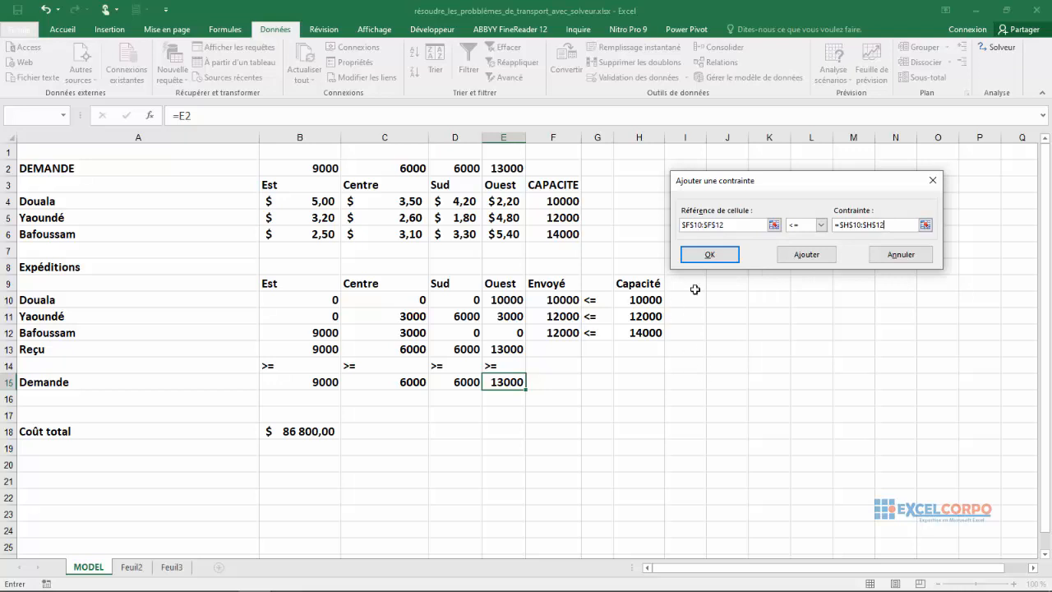
pyautogui.click(795, 255)
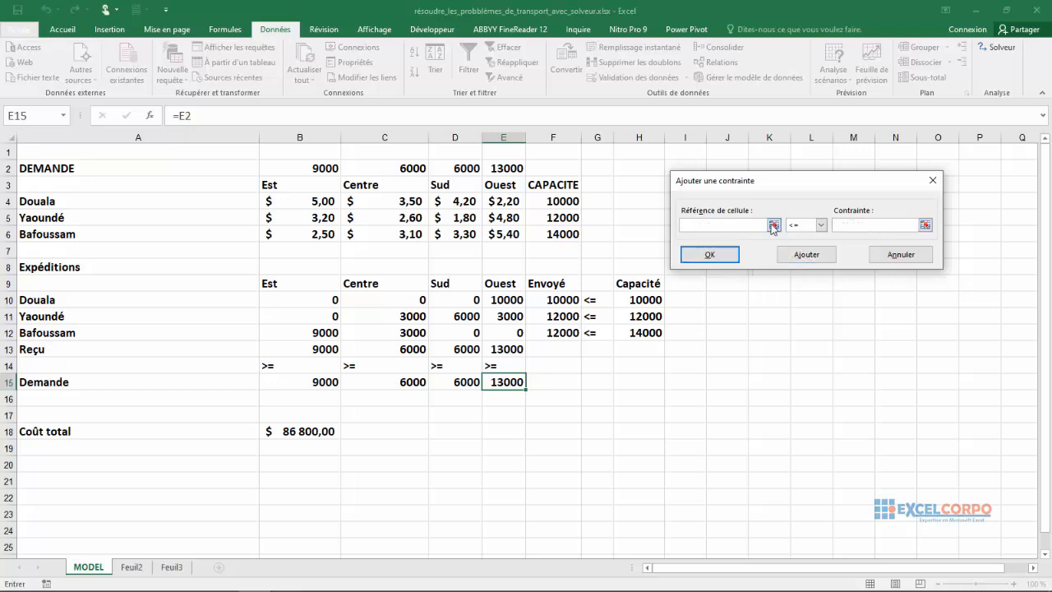
# Add a Solver constraint requiring the Reçu totals $B$13:$E$13 >= the demands $B$15:$E$15, completing the constraint list.
pyautogui.click(773, 224)
pyautogui.click(323, 349)
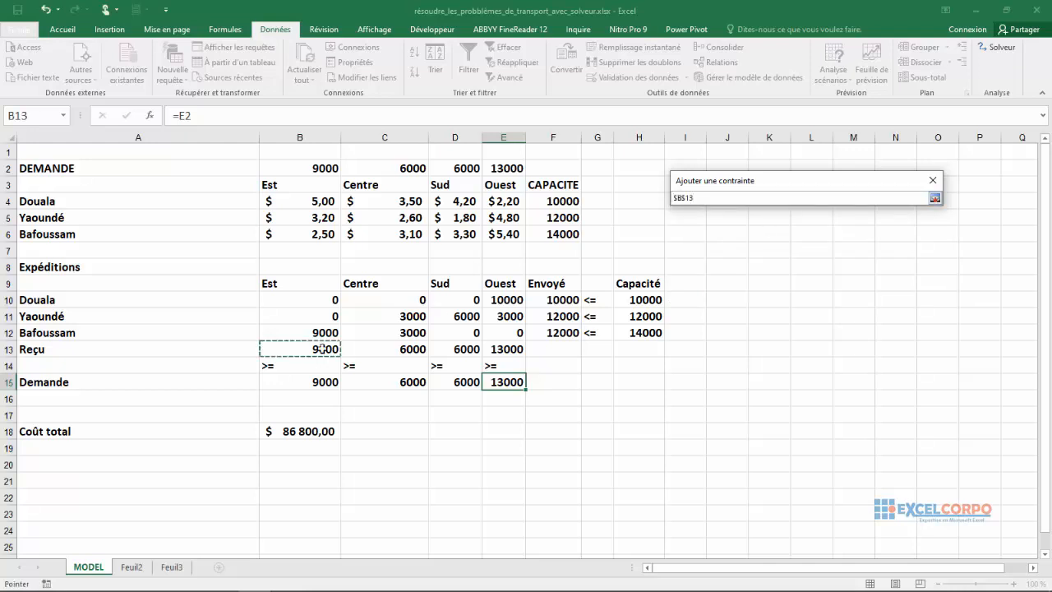
pyautogui.moveTo(323, 348); pyautogui.dragTo(499, 349)
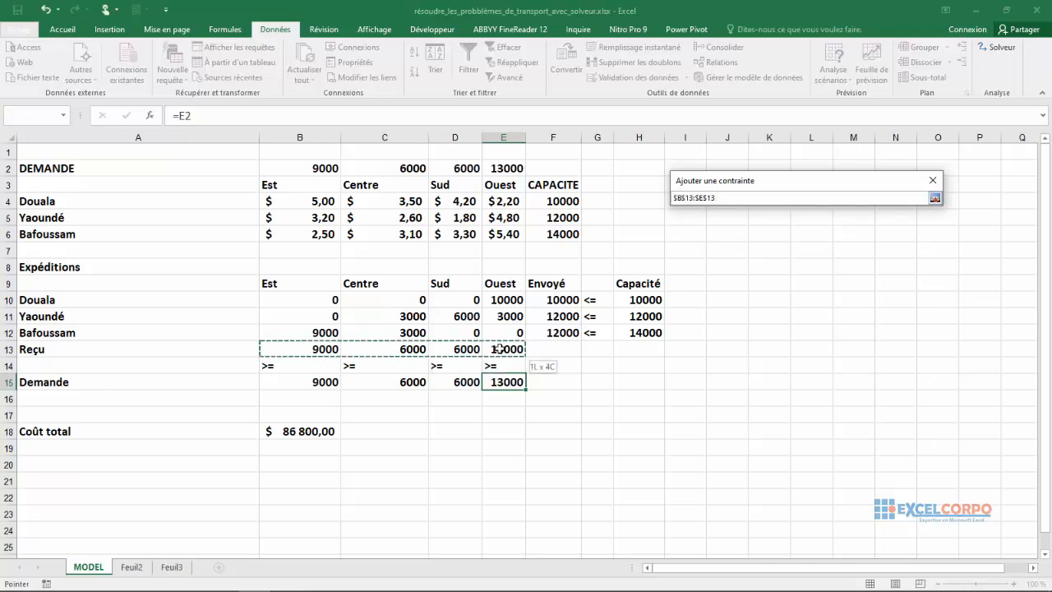
pyautogui.click(935, 198)
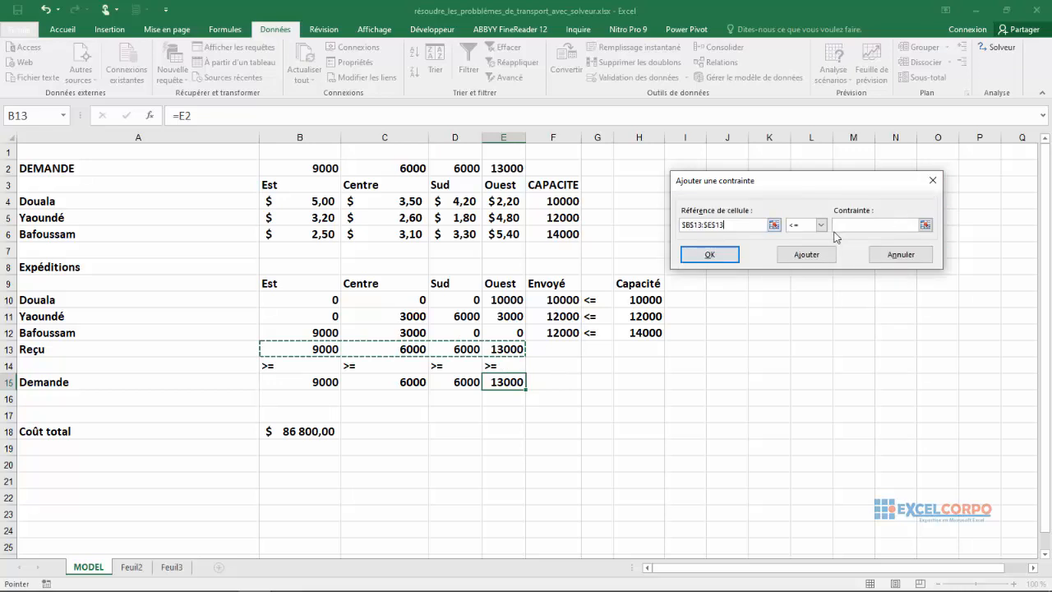
pyautogui.click(820, 224)
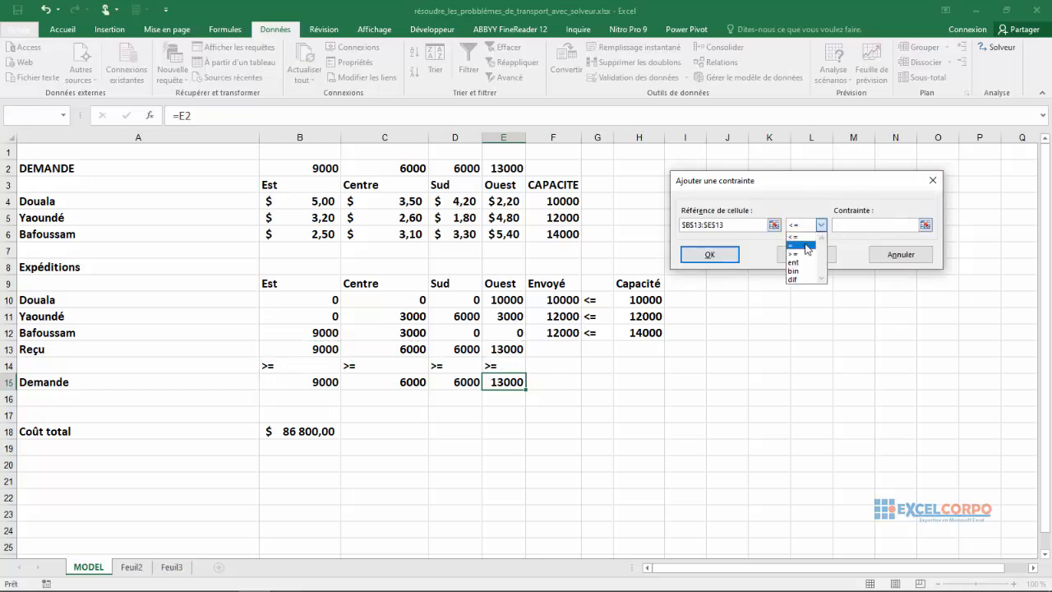
pyautogui.click(801, 254)
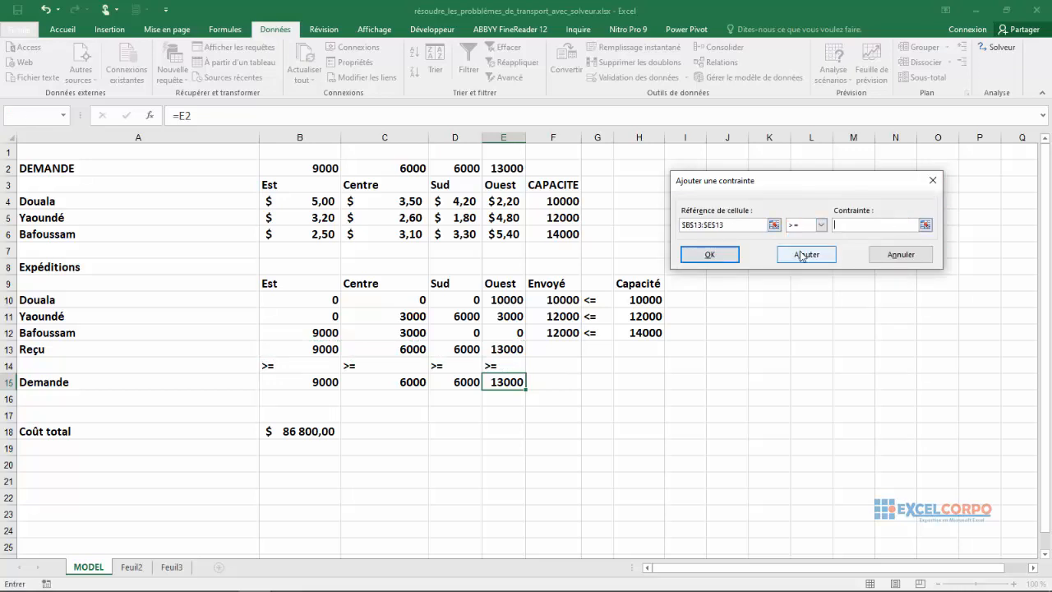
pyautogui.click(925, 227)
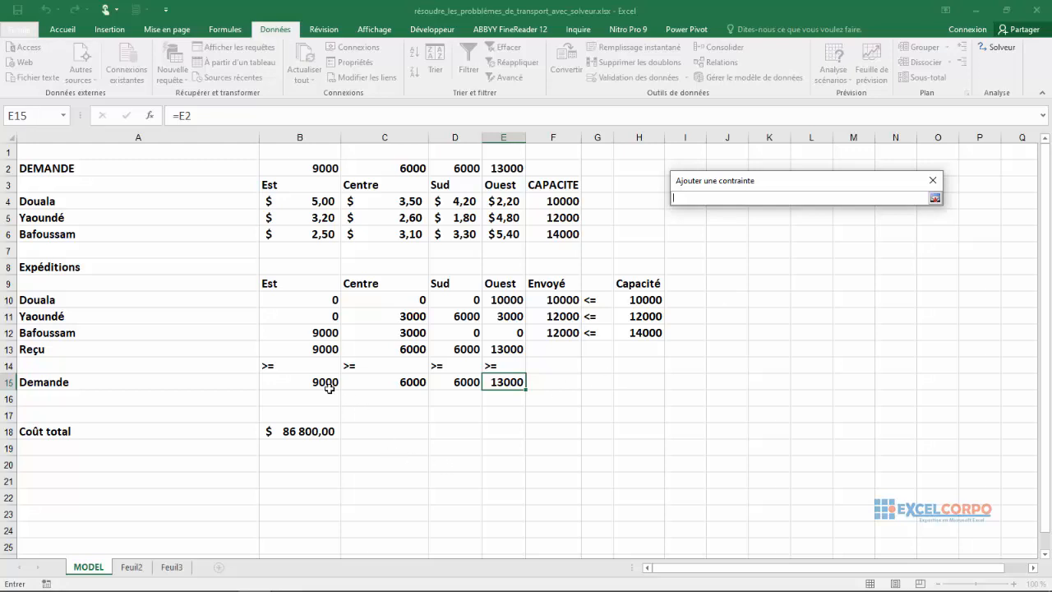
pyautogui.moveTo(321, 384); pyautogui.dragTo(514, 399)
pyautogui.moveTo(612, 348); pyautogui.dragTo(505, 383)
pyautogui.click(936, 198)
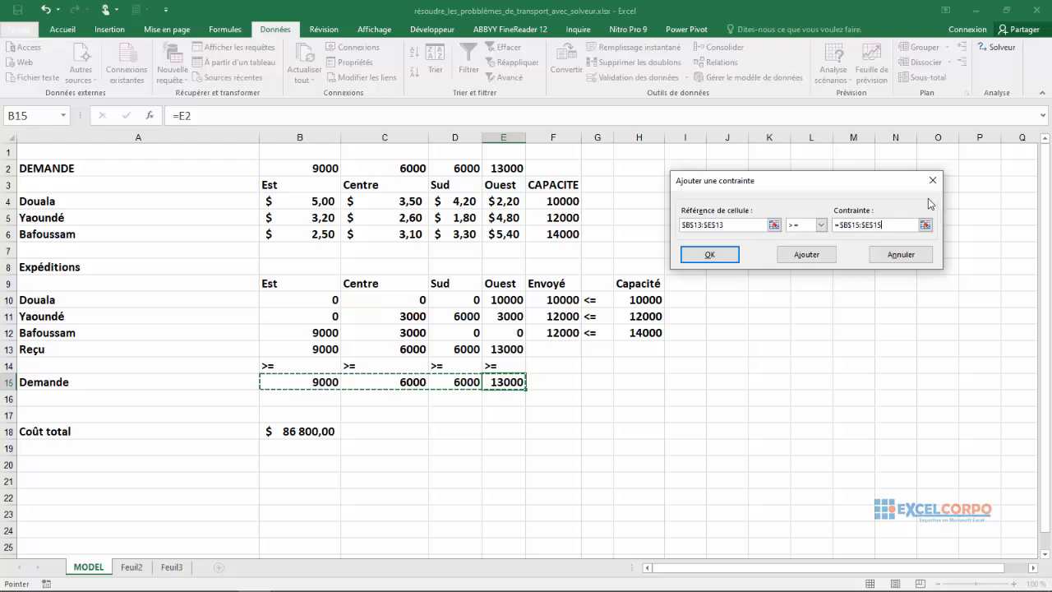
pyautogui.click(709, 256)
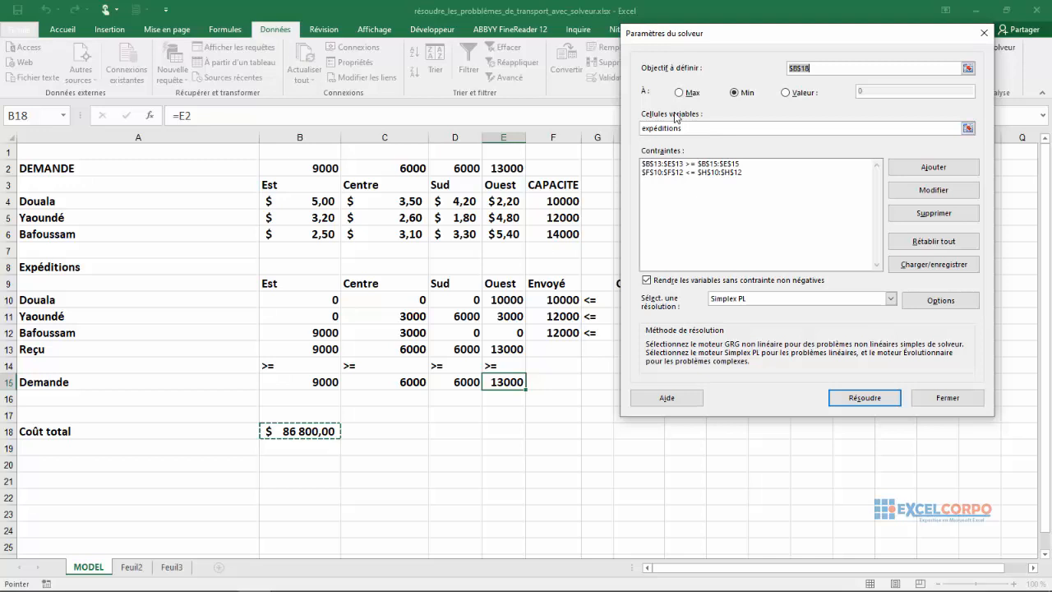
# Choose Simplex PL as Solver's solving method.
pyautogui.moveTo(353, 579)
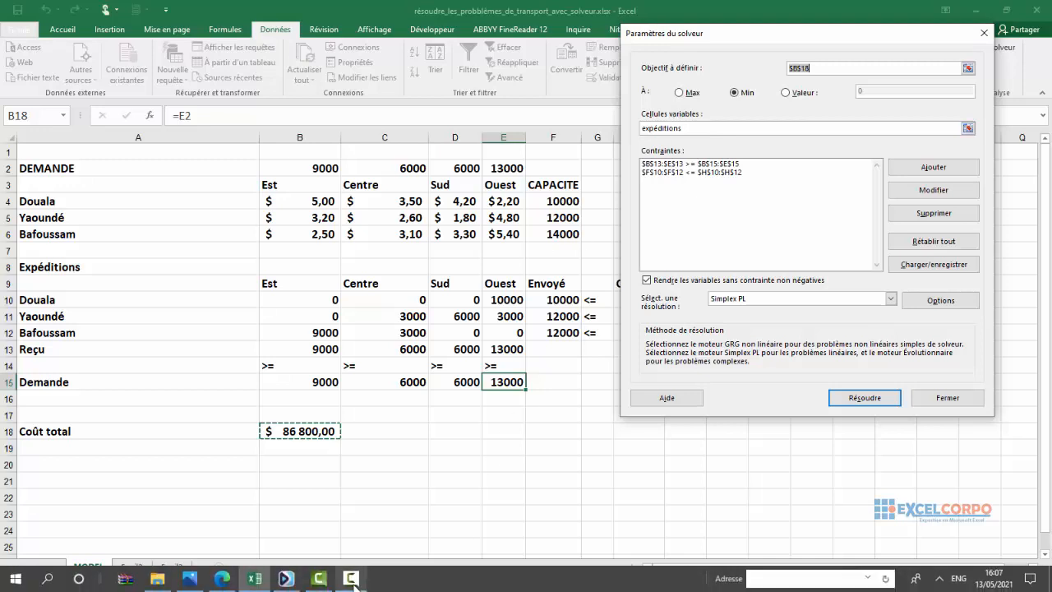
pyautogui.click(892, 299)
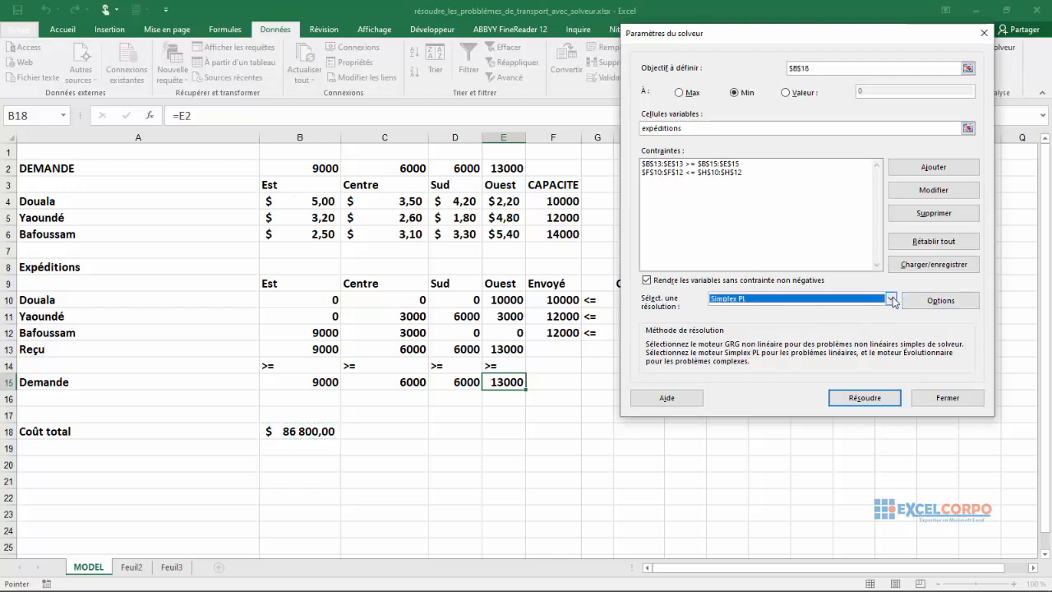
pyautogui.click(892, 300)
pyautogui.click(777, 325)
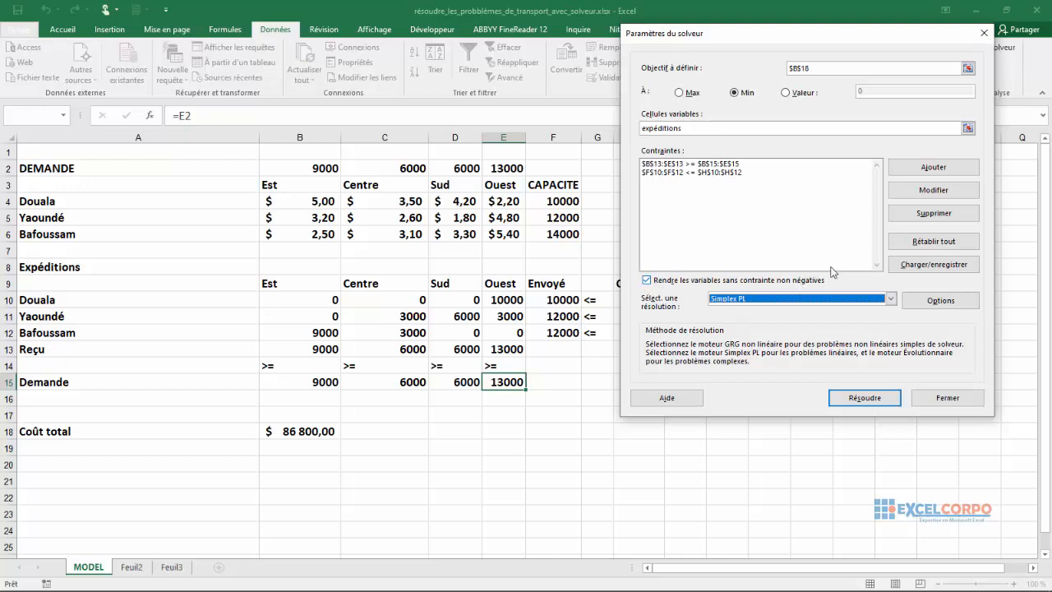
# Run Solver on the transport model and keep the Solver solution.
pyautogui.click(879, 402)
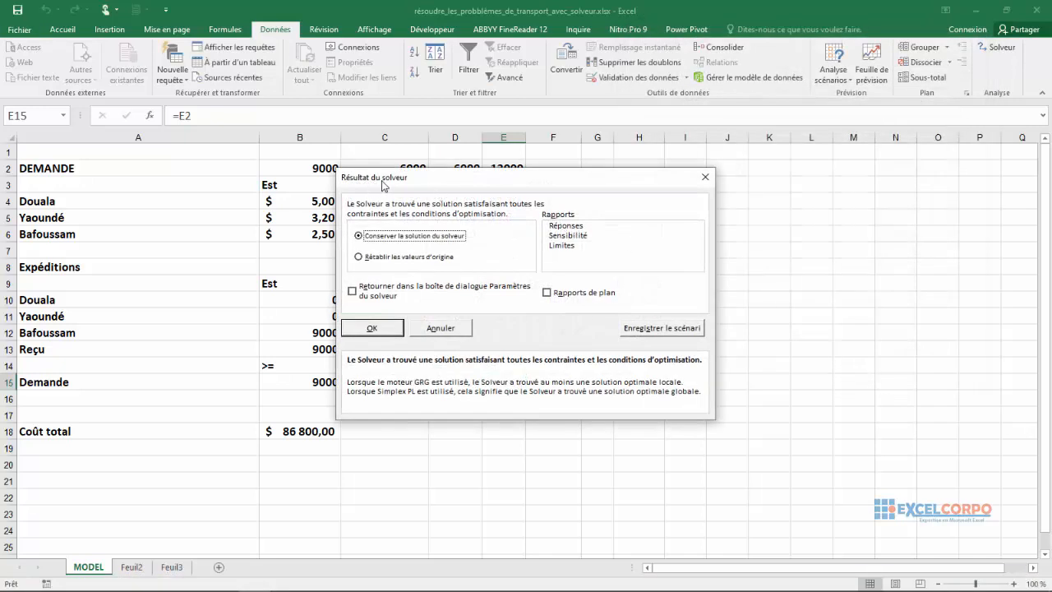
pyautogui.moveTo(462, 179); pyautogui.dragTo(763, 131)
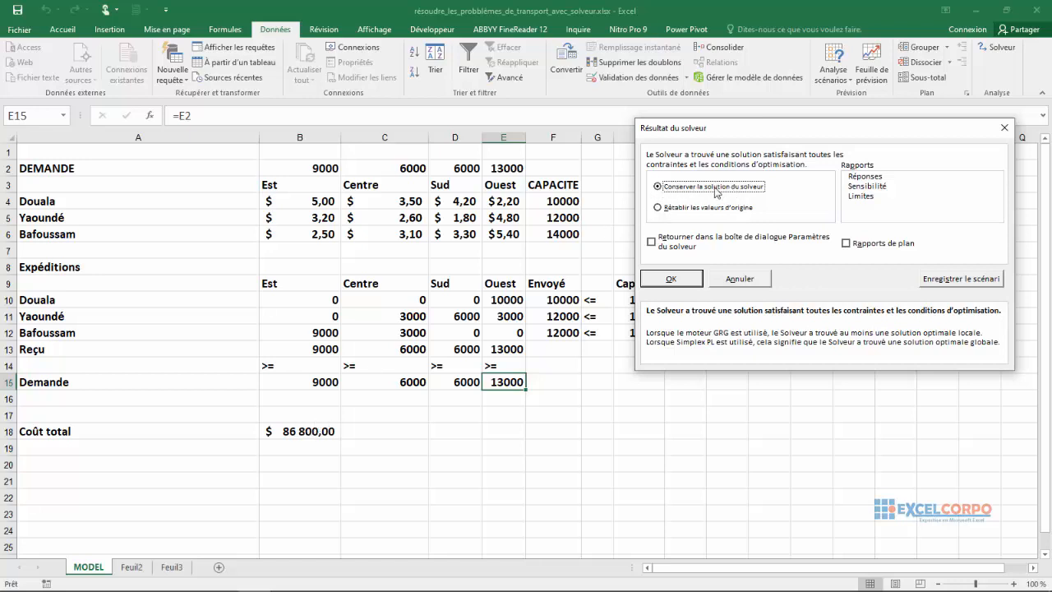
pyautogui.click(677, 280)
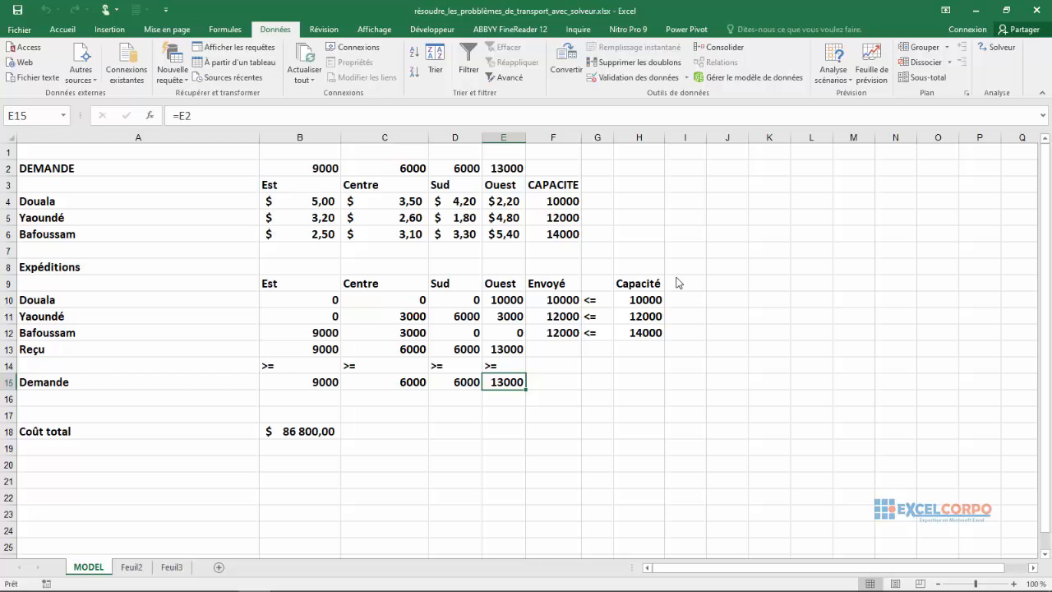
# Examine the optimised total cost in B18 and the shipment quantities from Douala, Yaoundé and Bafoussam in rows 10 to 12.
pyautogui.click(307, 433)
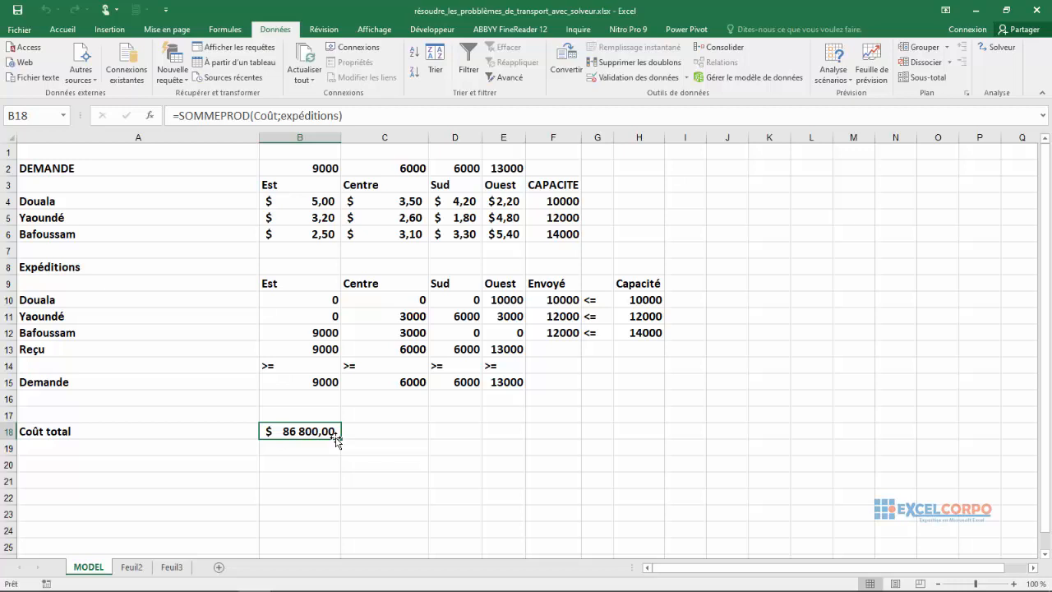
pyautogui.click(554, 301)
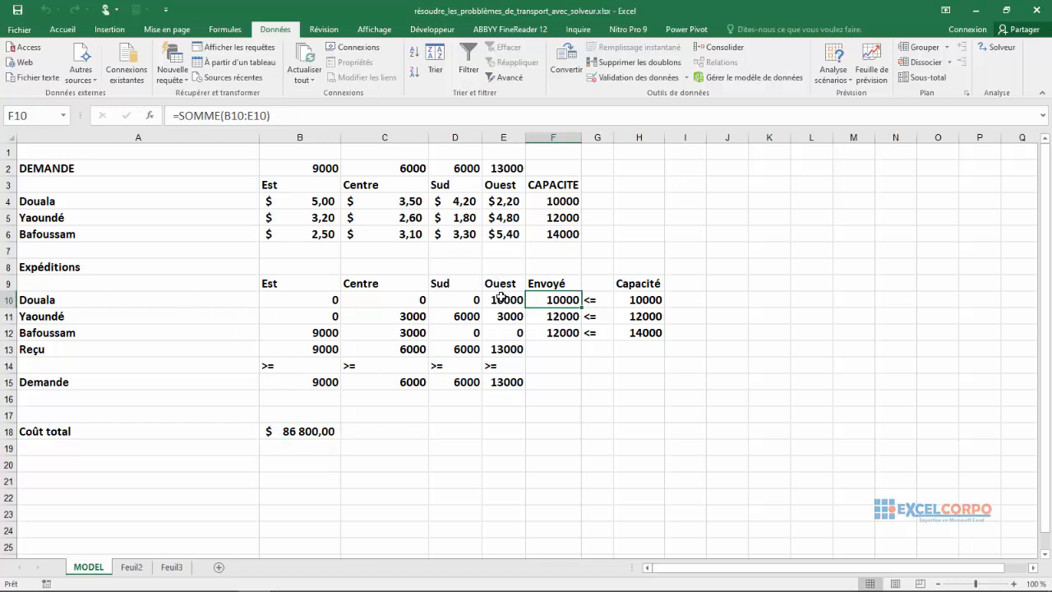
pyautogui.click(392, 318)
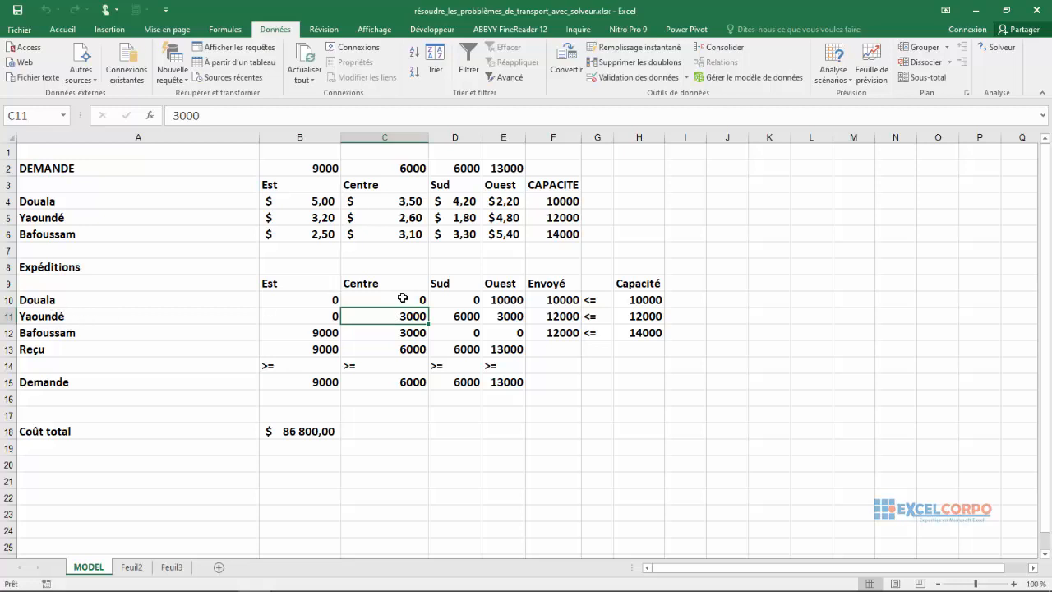
pyautogui.click(500, 316)
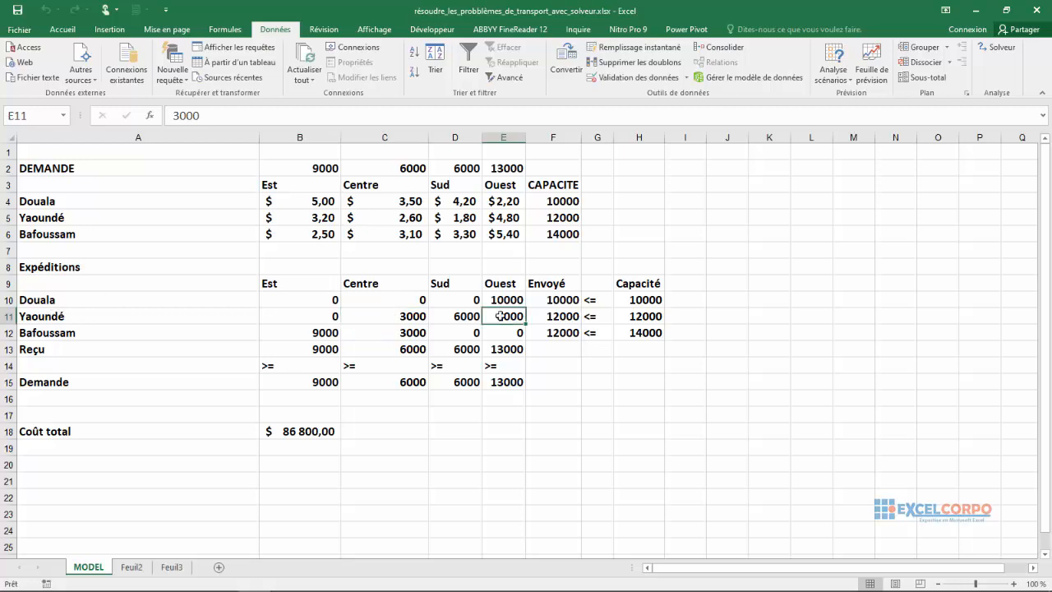
pyautogui.click(323, 333)
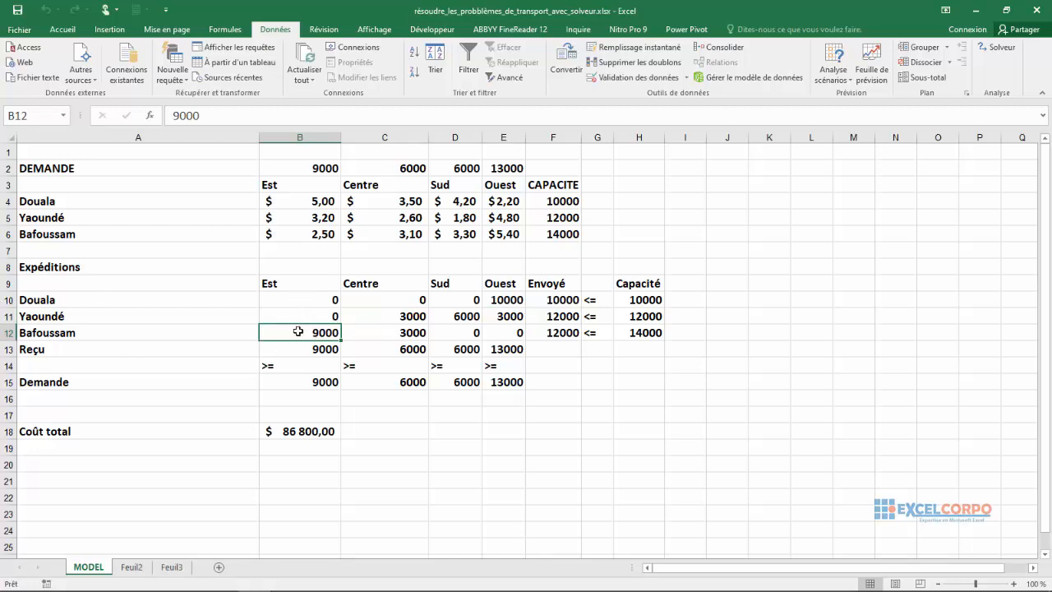
pyautogui.click(416, 332)
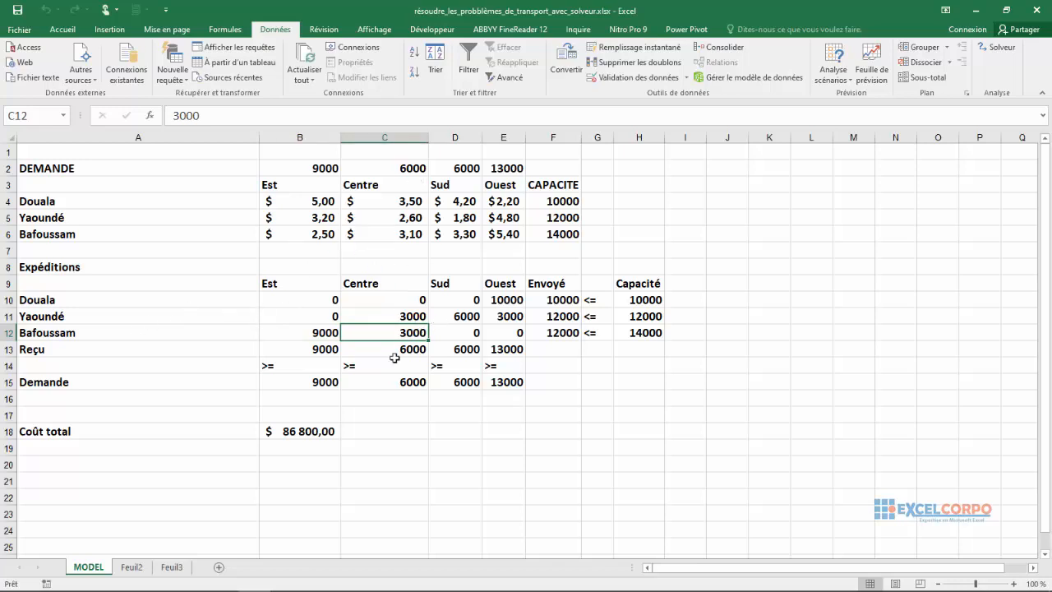
pyautogui.click(472, 332)
pyautogui.click(529, 333)
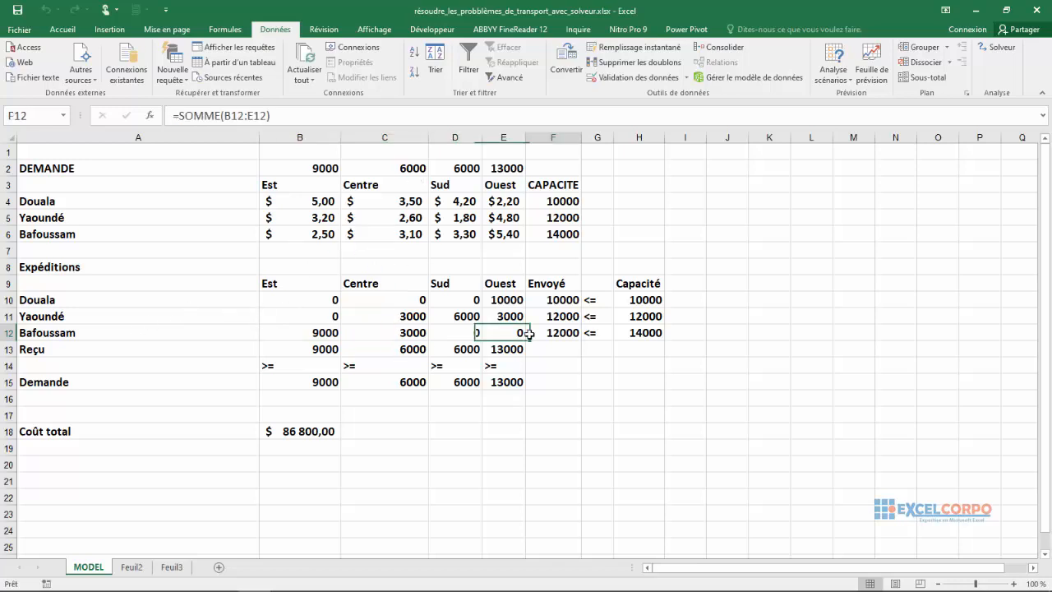
pyautogui.click(509, 332)
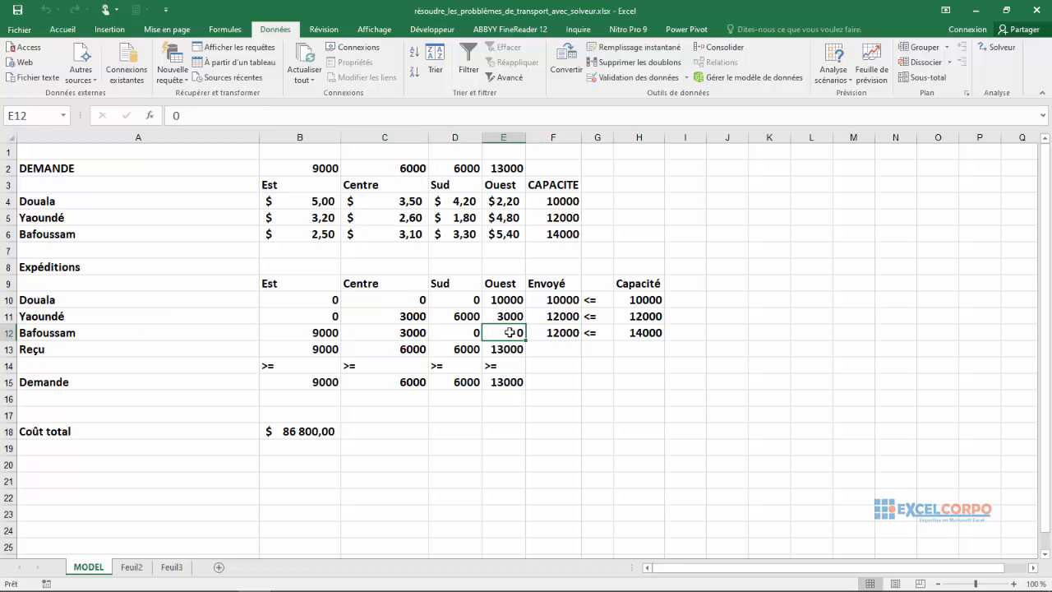